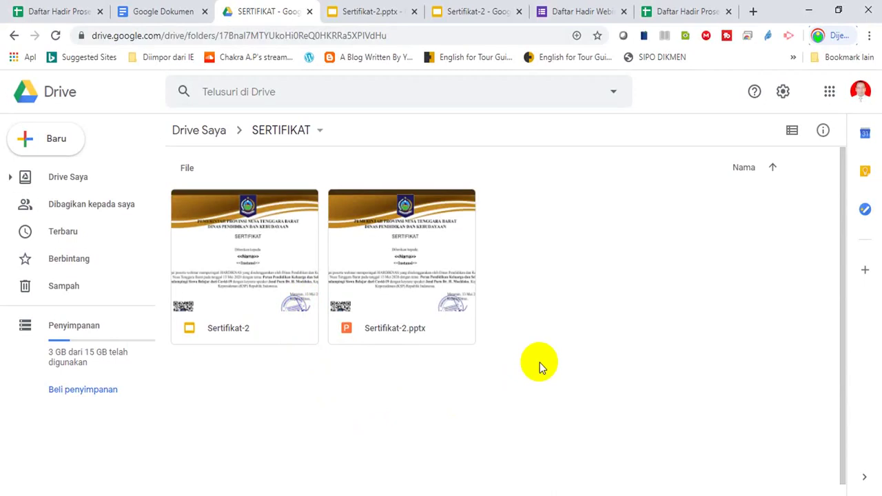
- Create a new Google Spreadsheet from the SERTIFIKAT folder's right-click menu
{"action": "right_click", "coordinate": [539, 362]}
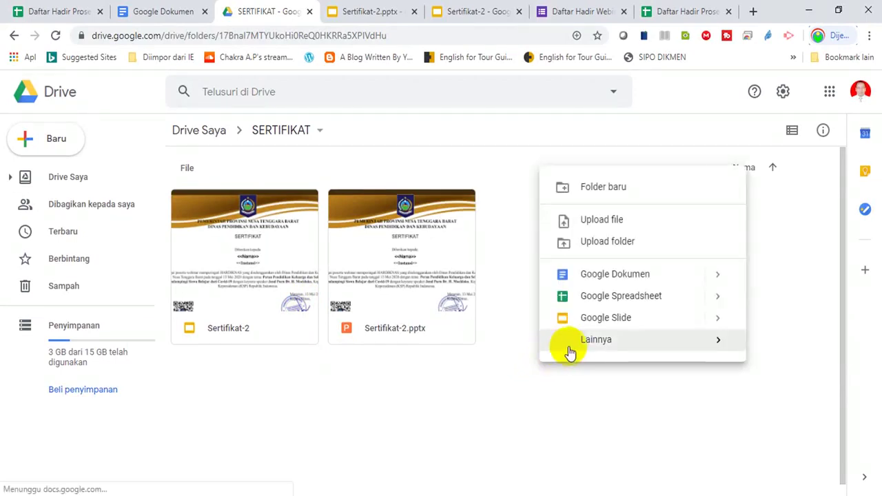
{"action": "left_click", "coordinate": [595, 298]}
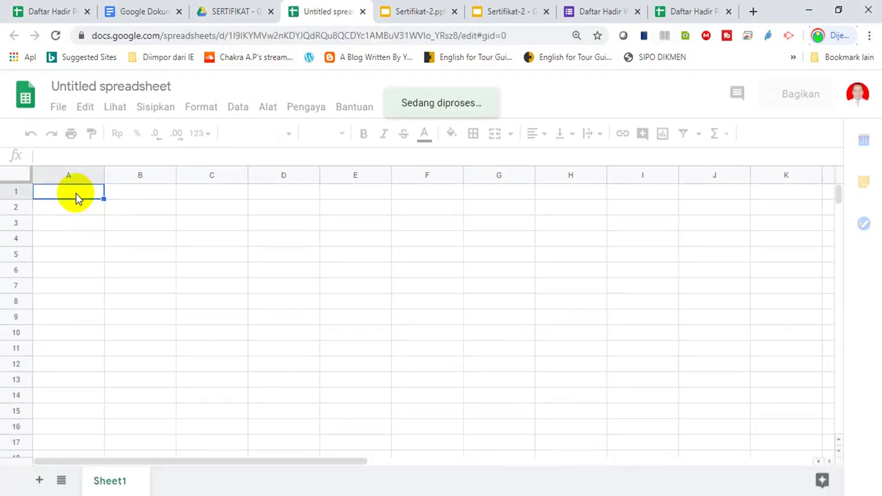
- Enter the headers No, Nama and Instansi in cells A1 to C1
{"action": "type", "text": "No"}
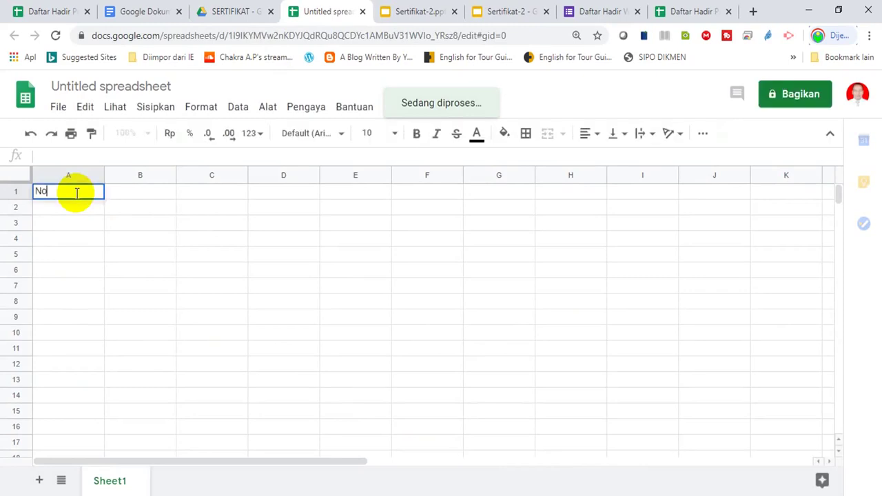
{"action": "left_click", "coordinate": [126, 195]}
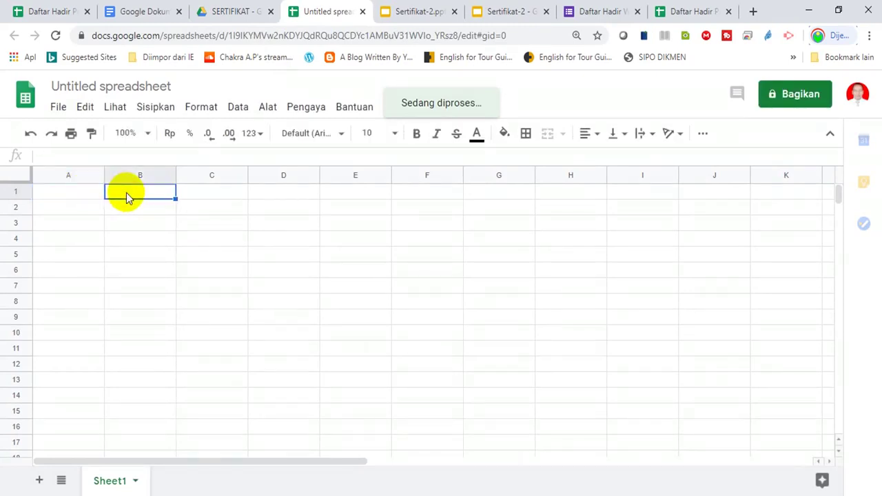
{"action": "type", "text": "Nama"}
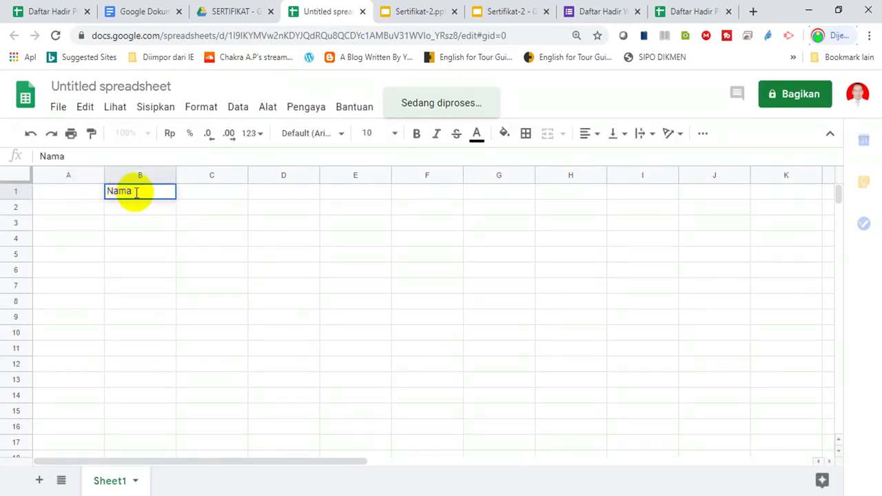
{"action": "left_click", "coordinate": [210, 192]}
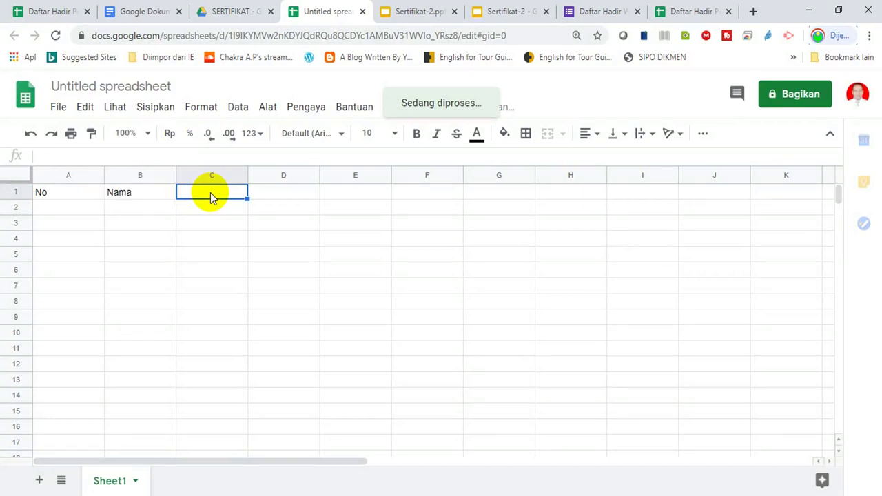
{"action": "type", "text": "Instansi"}
{"action": "left_click", "coordinate": [226, 242]}
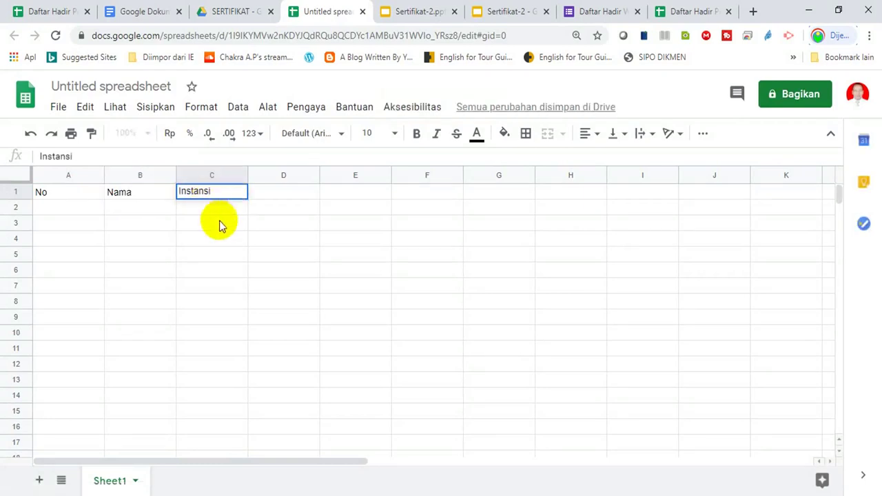
- Widen columns B and C for names and schools, and narrow column A for numbers
{"action": "left_click_drag", "start_coordinate": [175, 175], "coordinate": [251, 176]}
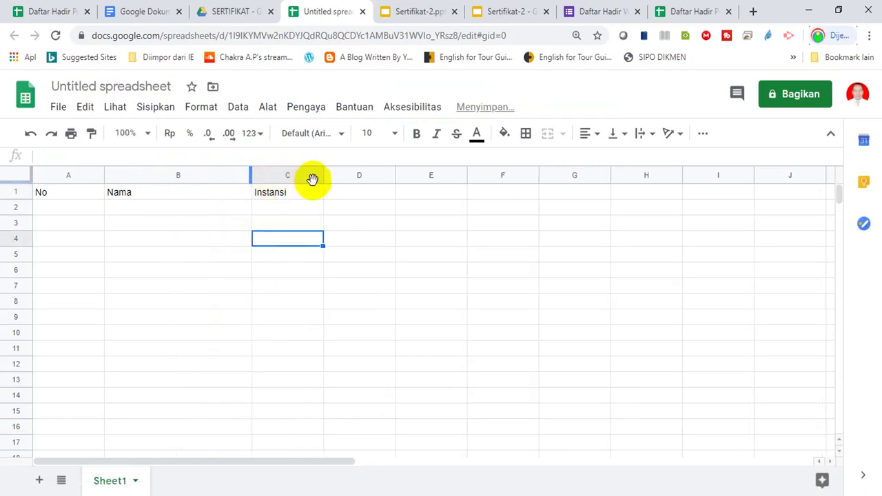
{"action": "left_click_drag", "start_coordinate": [322, 177], "coordinate": [427, 178]}
{"action": "left_click_drag", "start_coordinate": [103, 175], "coordinate": [57, 172]}
{"action": "left_click", "coordinate": [52, 208]}
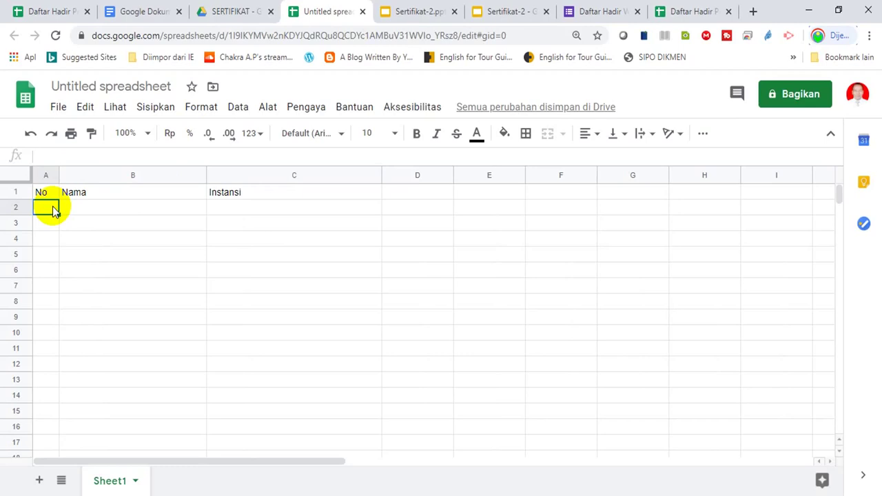
{"action": "left_click", "coordinate": [121, 87]}
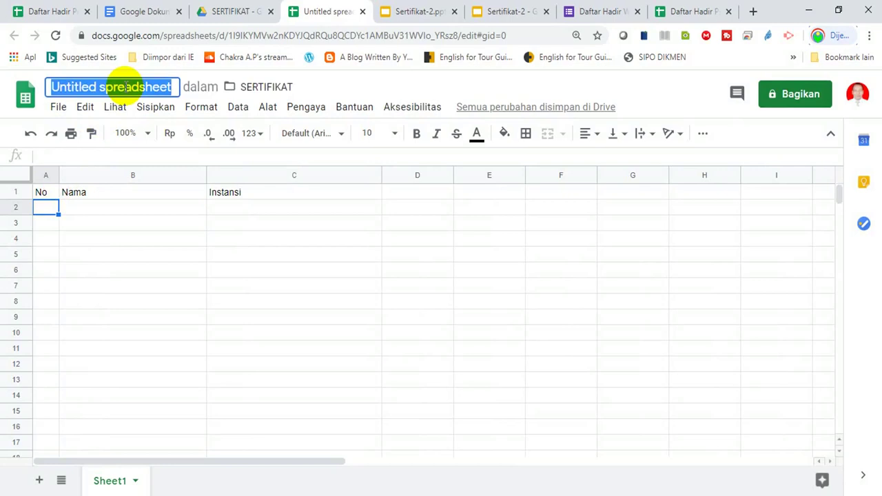
- Rename the spreadsheet to 'Data Peserta' and number A2:A4 as 1, 2, 3
{"action": "type", "text": "Data "}
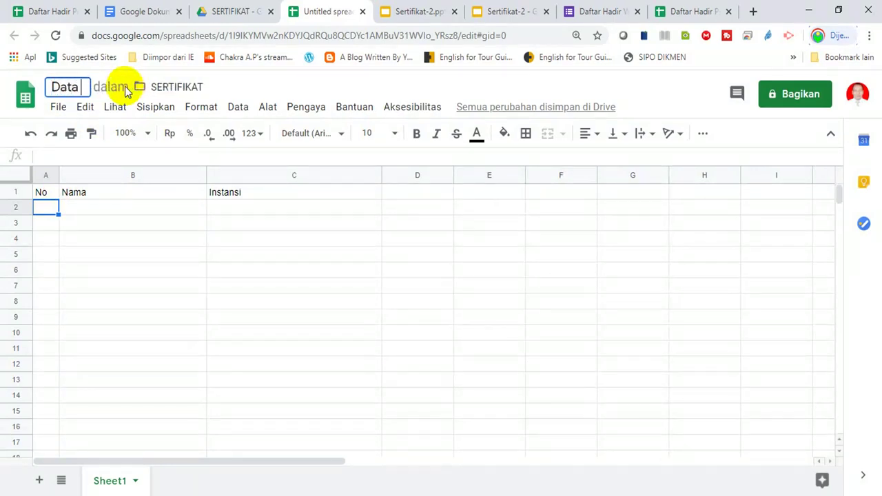
{"action": "type", "text": "Peser"}
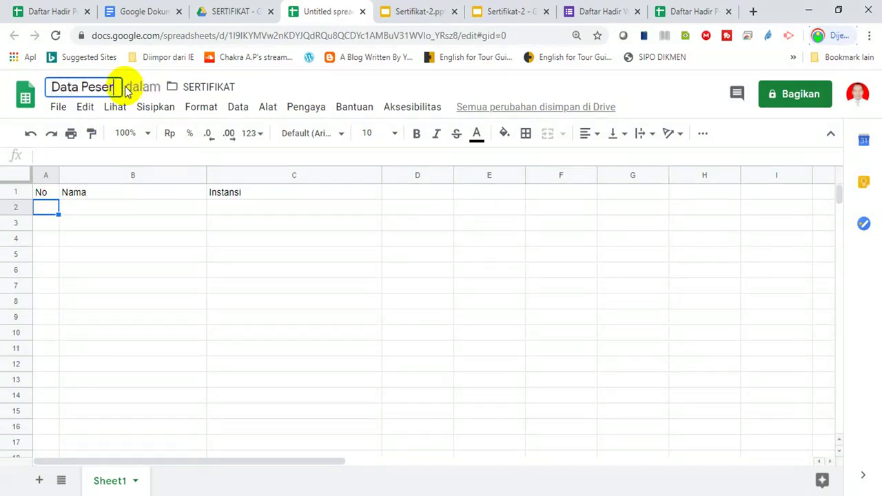
{"action": "type", "text": "ta"}
{"action": "key", "text": "Return"}
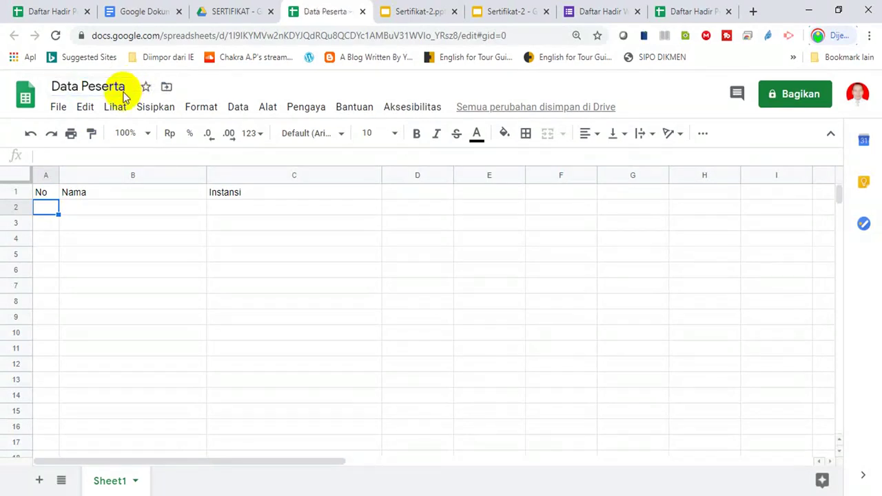
{"action": "type", "text": "1"}
{"action": "key", "text": "Return"}
{"action": "type", "text": "2"}
{"action": "key", "text": "Return"}
{"action": "type", "text": "3"}
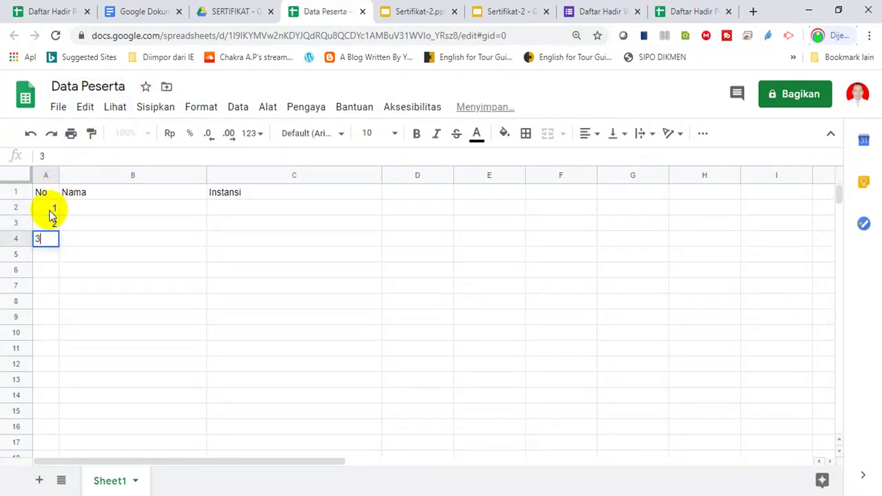
{"action": "key", "text": "Tab"}
{"action": "key", "text": "Up"}
{"action": "key", "text": "Up"}
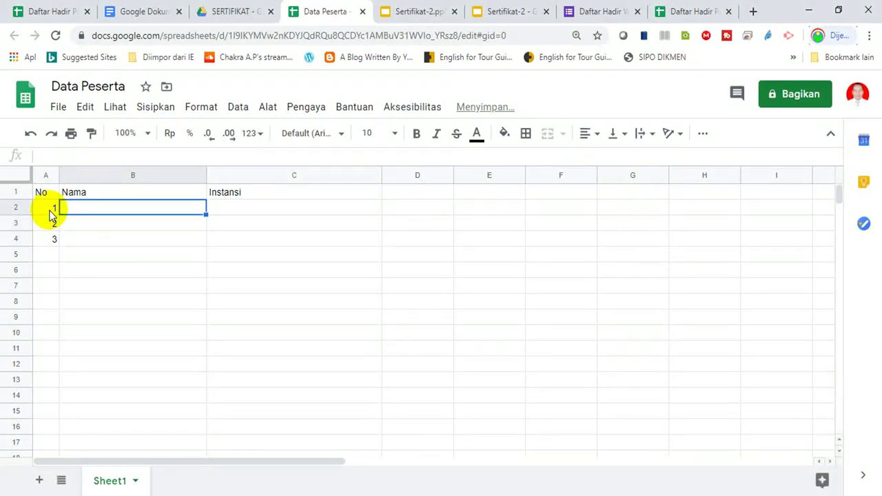
- Enter the three participants' full names in B2:B4
{"action": "key", "text": "Return"}
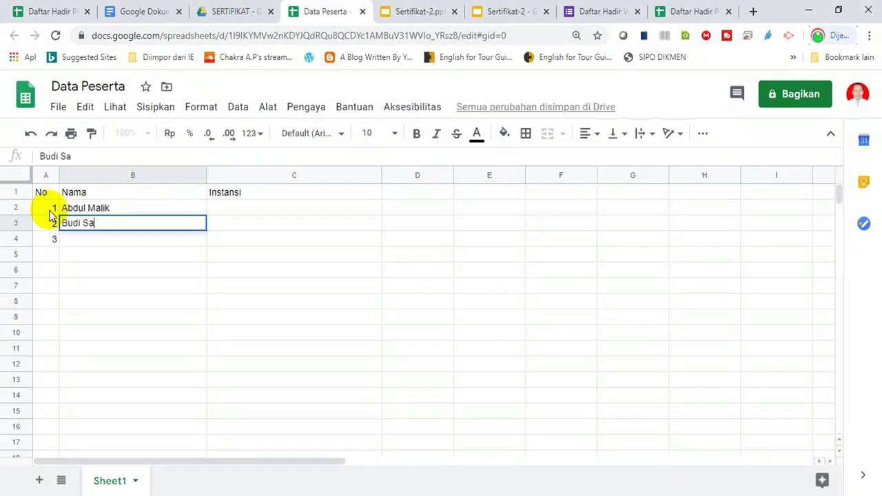
{"action": "key", "text": "Return"}
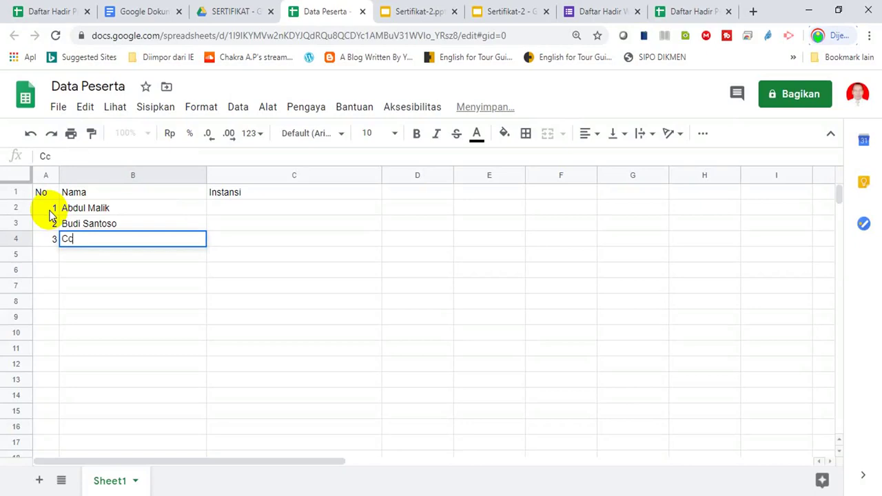
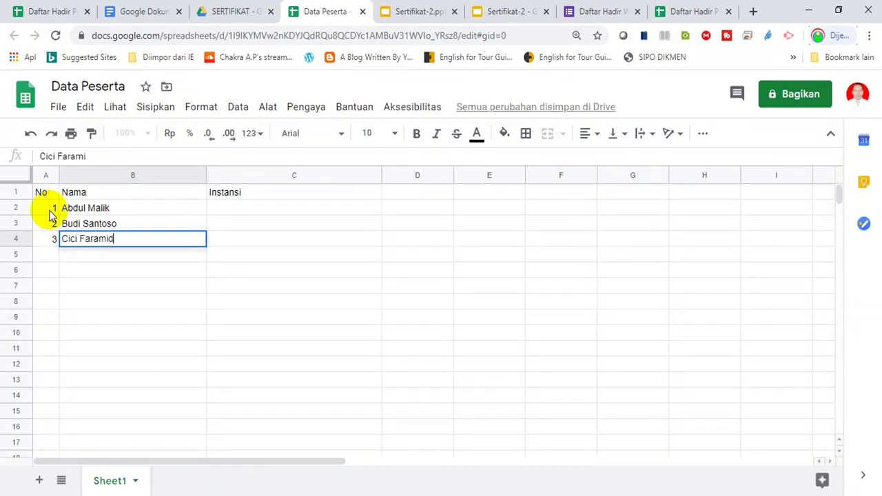
{"action": "key", "text": "Return"}
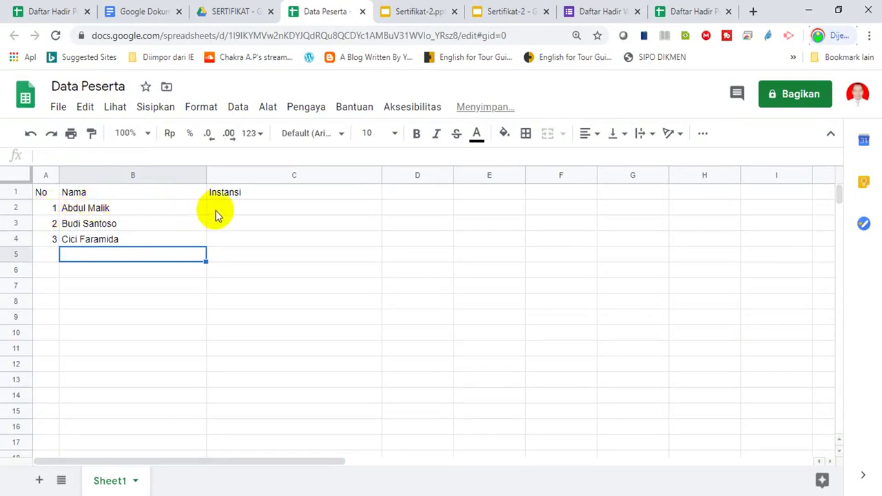
- Fill C2:C4 with SMAN 1 Tanjung, SMAN 2 Bayan and SMAN 1 Bayan, then return to SERTIFIKAT
{"action": "left_click", "coordinate": [216, 211]}
{"action": "type", "text": "SMAN 1 Tanjung"}
{"action": "key", "text": "Return"}
{"action": "type", "text": "SMAN 2 Bayan"}
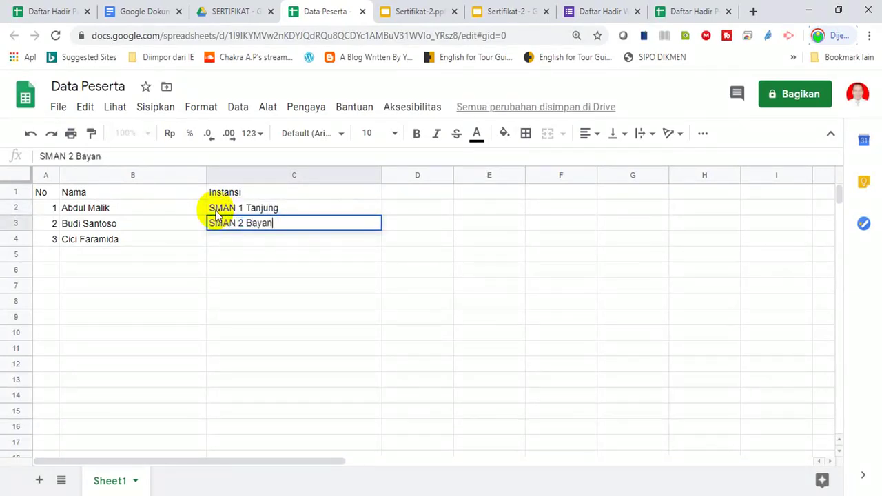
{"action": "key", "text": "Return"}
{"action": "type", "text": "SMAN"}
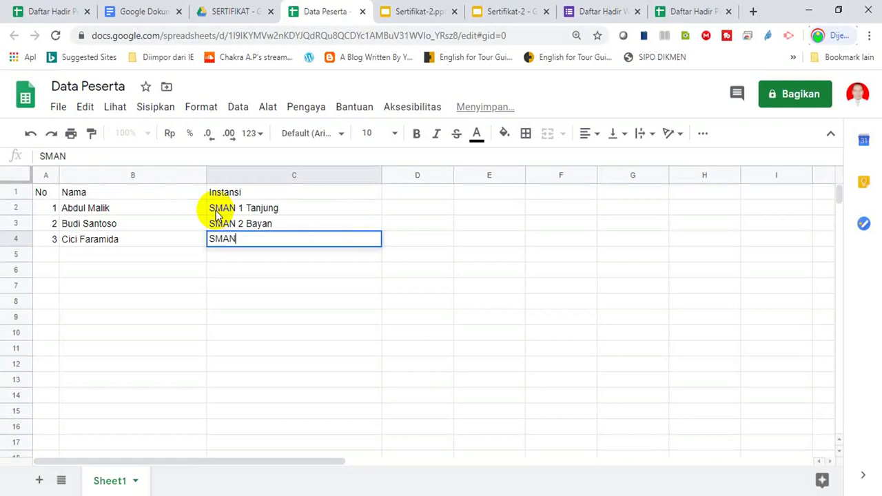
{"action": "type", "text": " 1 Bayan"}
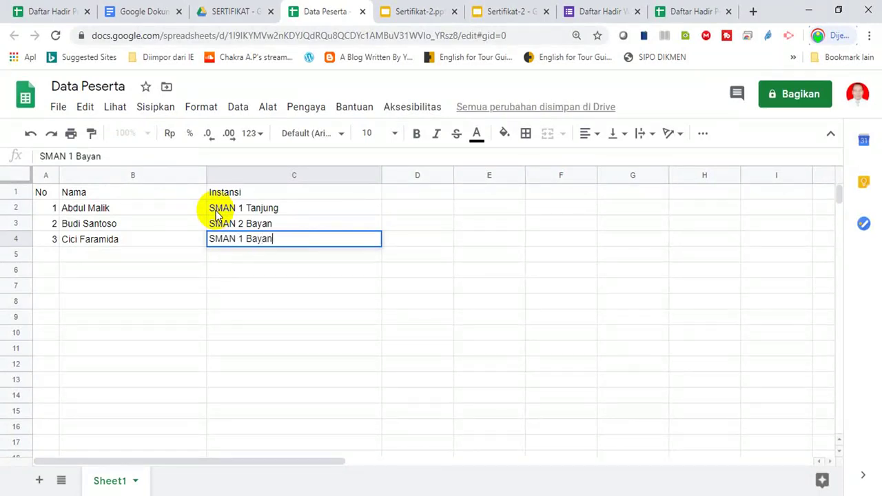
{"action": "key", "text": "Return"}
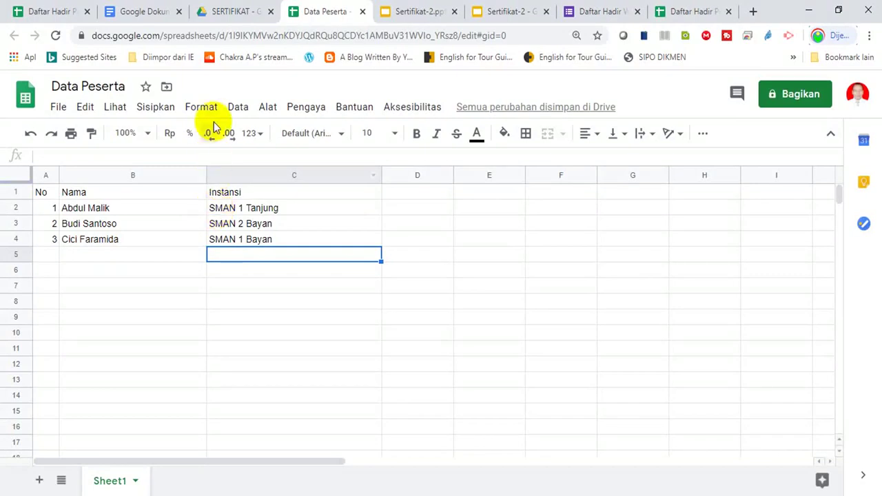
{"action": "left_click", "coordinate": [241, 11]}
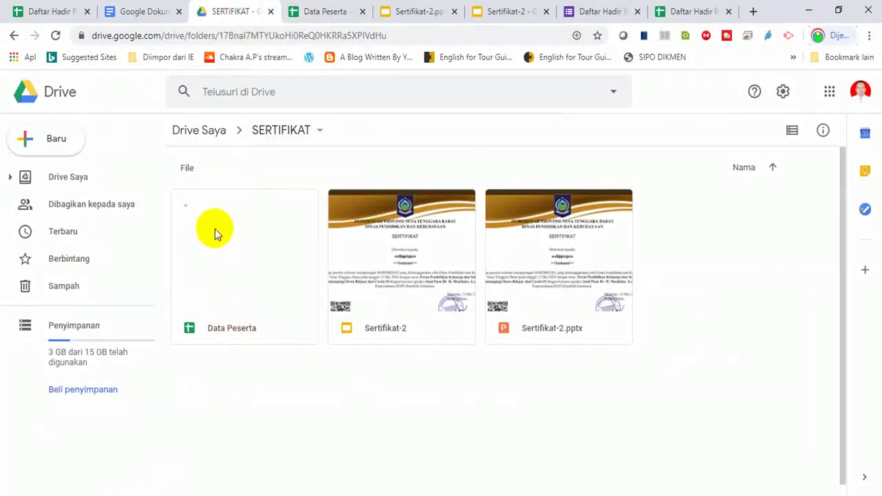
- Verify Data Peserta appears in the SERTIFIKAT folder and go back to the spreadsheet
{"action": "left_click", "coordinate": [270, 409]}
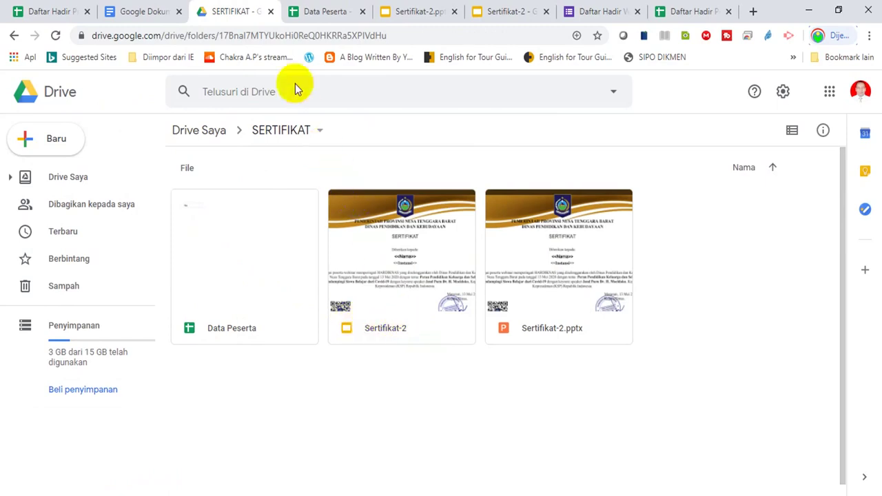
{"action": "left_click", "coordinate": [321, 9]}
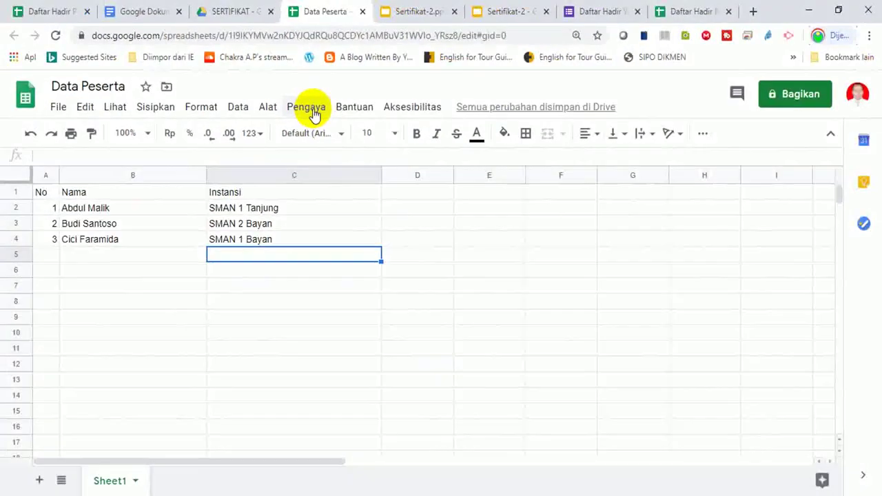
{"action": "left_click", "coordinate": [312, 109]}
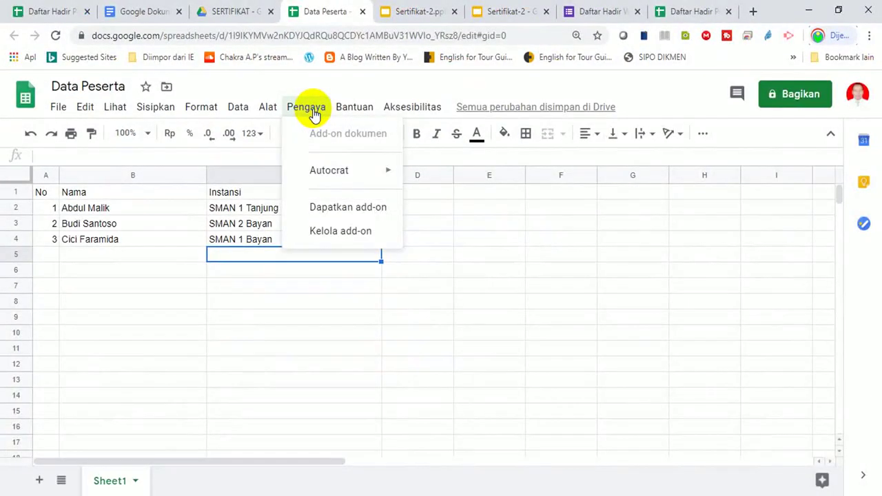
- Search the G Suite Marketplace for Autocrat, confirm it shows Terinstal, and close the Marketplace
{"action": "mouse_move", "coordinate": [325, 177]}
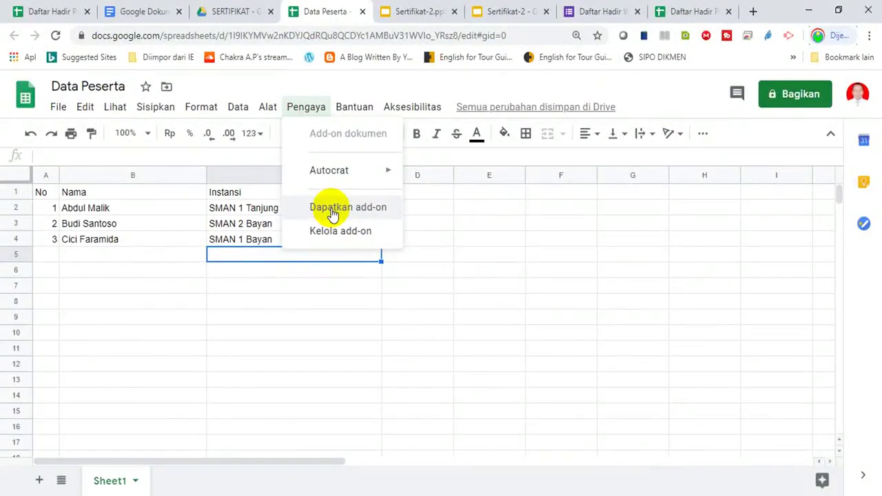
{"action": "left_click", "coordinate": [332, 213]}
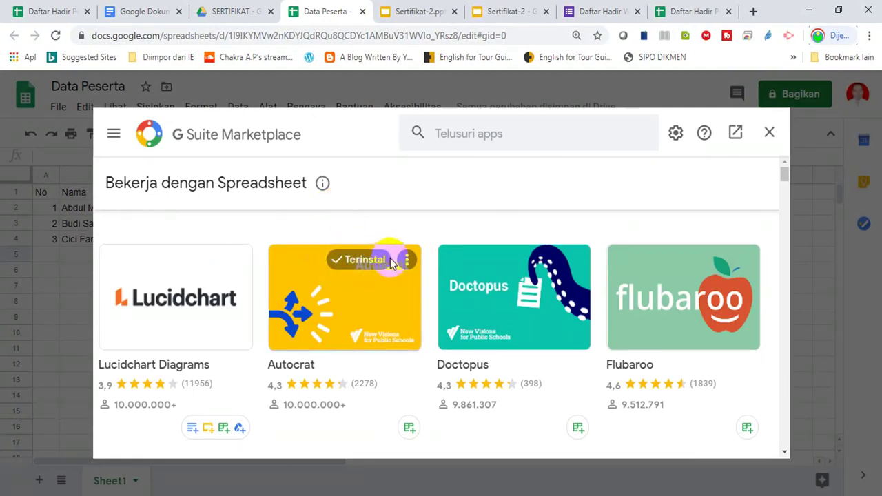
{"action": "left_click", "coordinate": [477, 142]}
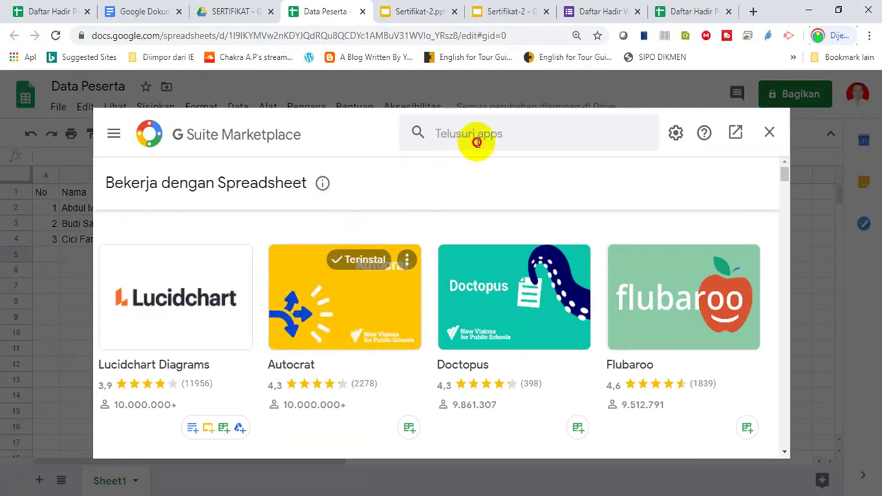
{"action": "left_click", "coordinate": [474, 136]}
{"action": "type", "text": "au"}
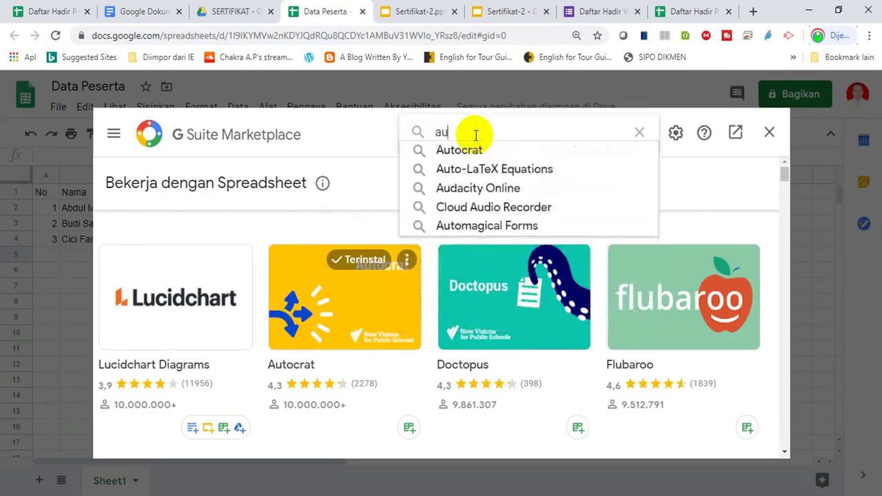
{"action": "type", "text": "tio"}
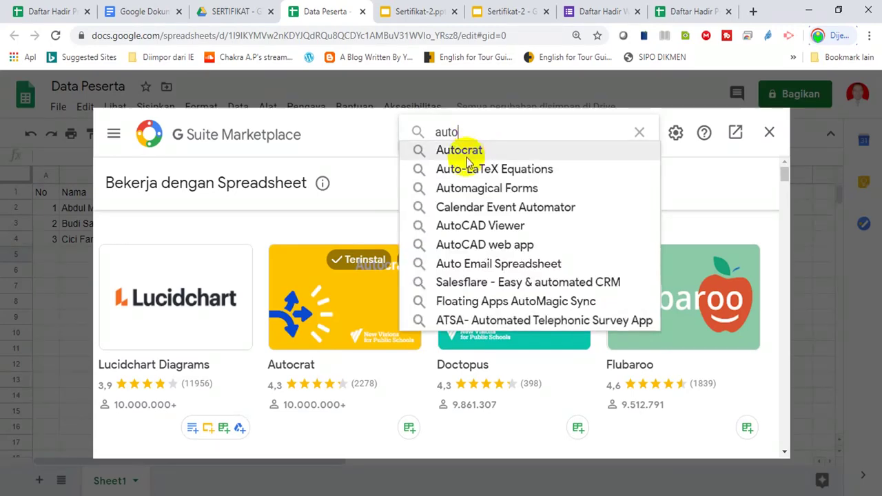
{"action": "left_click", "coordinate": [463, 152]}
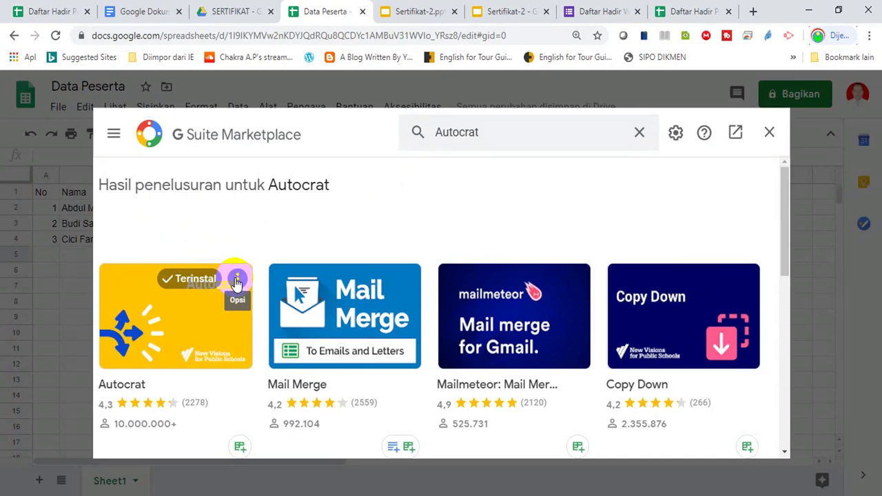
{"action": "left_click", "coordinate": [769, 136]}
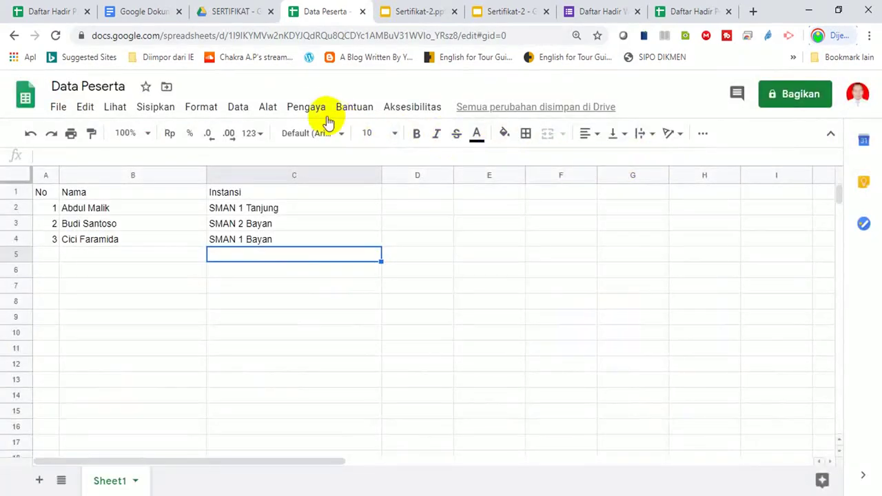
{"action": "left_click", "coordinate": [313, 110]}
- Launch Autocrat from Pengaya and begin a NEW JOB at the job-name step
{"action": "mouse_move", "coordinate": [321, 172]}
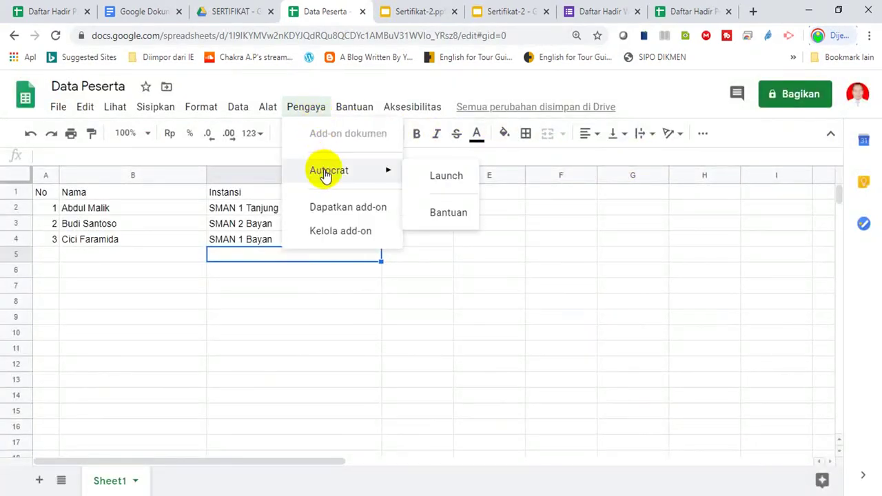
{"action": "left_click", "coordinate": [439, 178]}
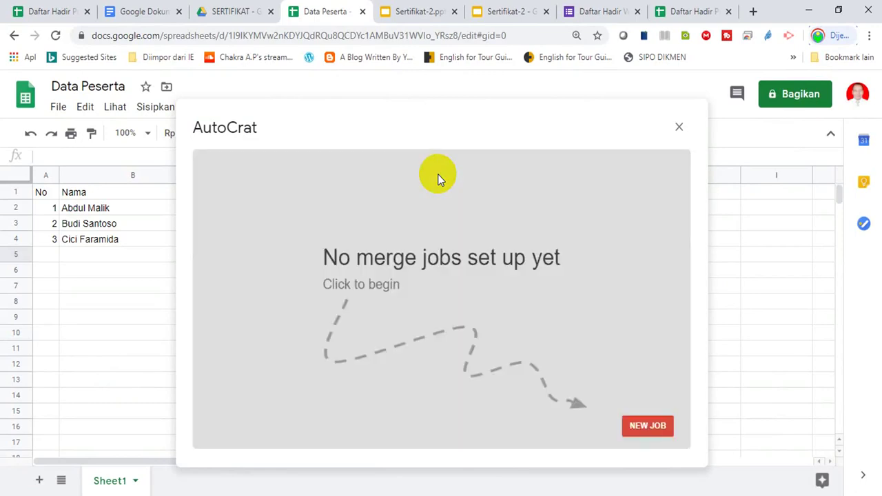
{"action": "left_click", "coordinate": [640, 424]}
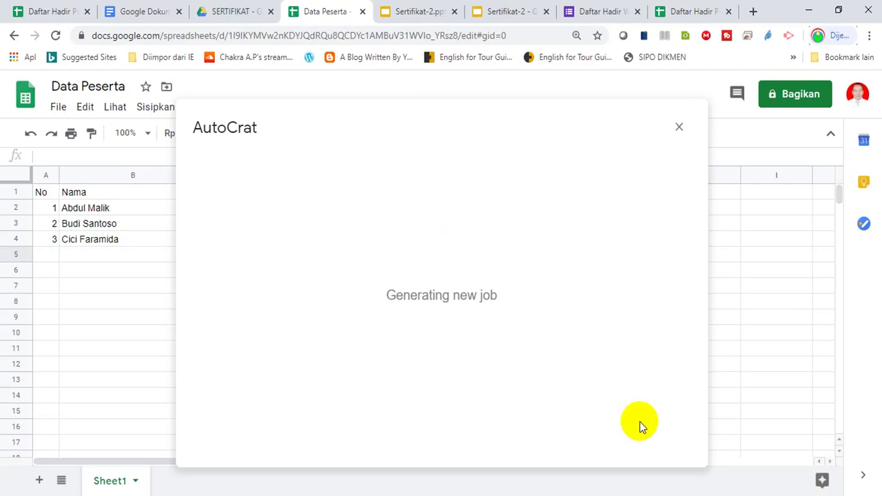
{"action": "left_click", "coordinate": [345, 225]}
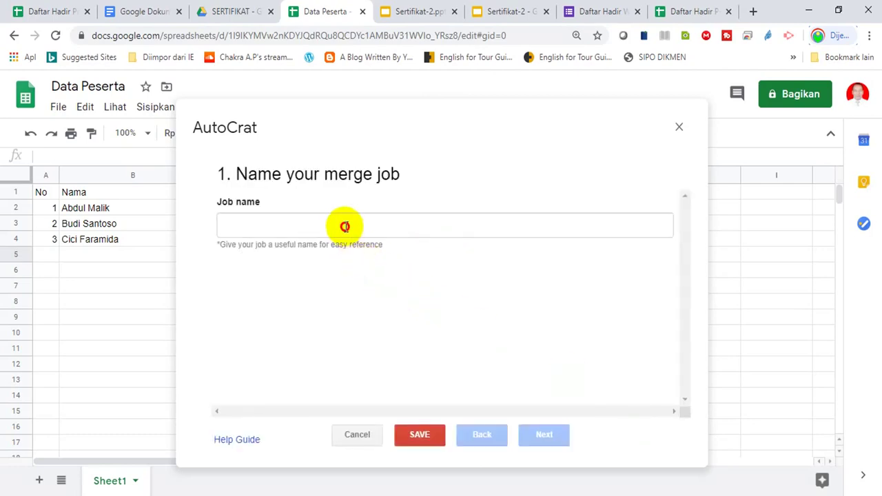
- Enter 'SERTIFIKAT SEMINAR' as the Autocrat job name and continue to template selection
{"action": "type", "text": "S"}
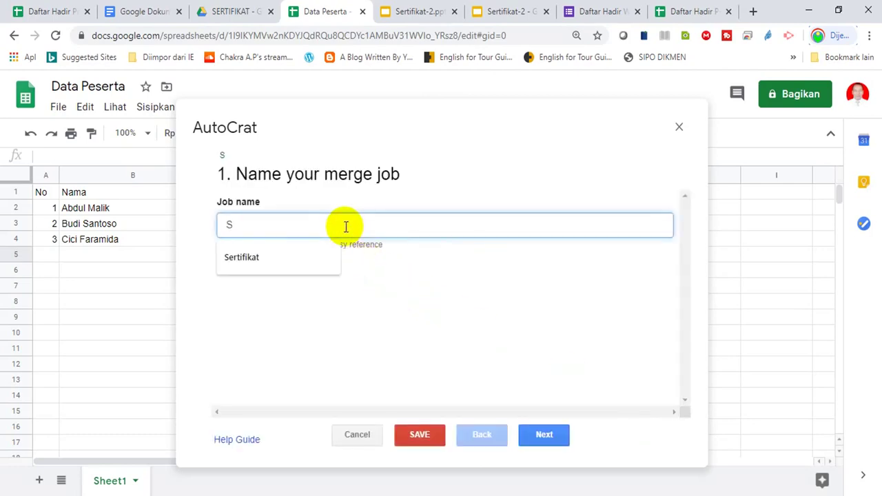
{"action": "type", "text": "ERTIFIKAT SEMINAR"}
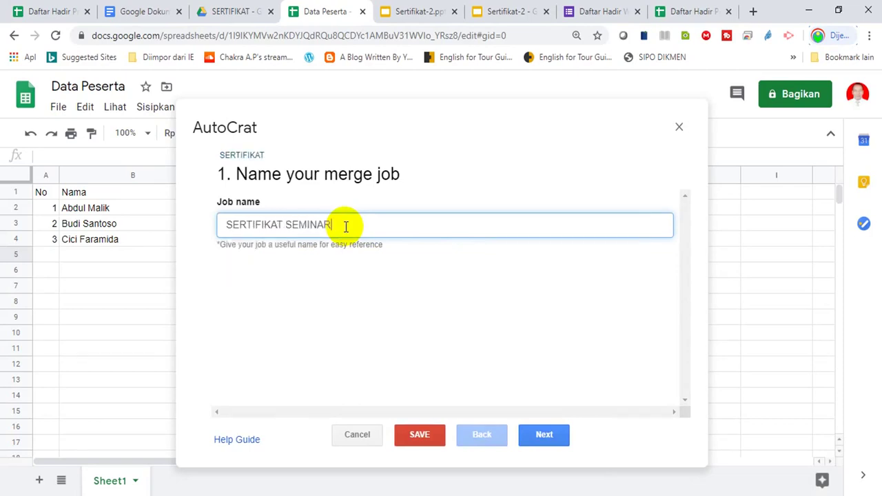
{"action": "left_click", "coordinate": [539, 435]}
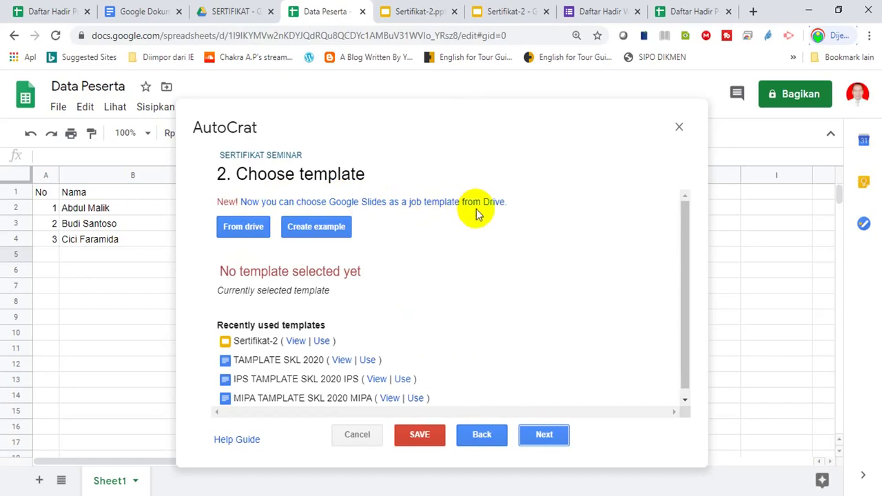
- Select the Sertifikat-2 slides from Drive as the template and continue
{"action": "left_click", "coordinate": [243, 229]}
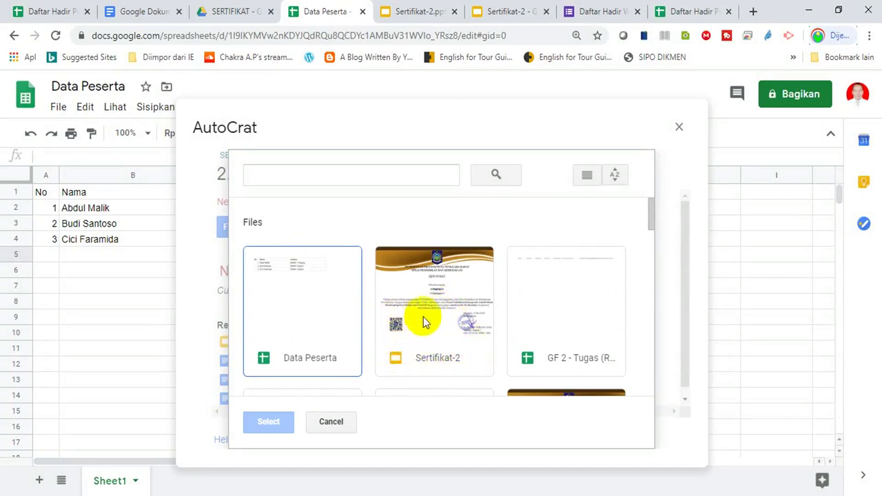
{"action": "left_click", "coordinate": [441, 332]}
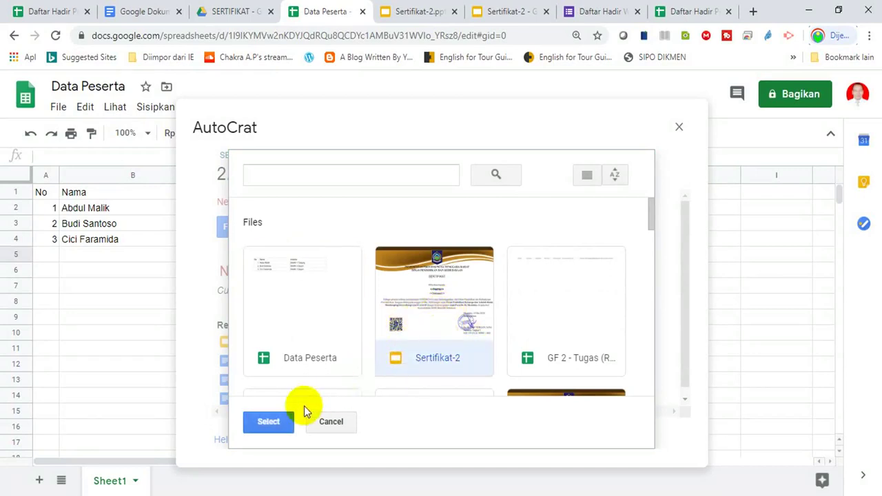
{"action": "left_click", "coordinate": [267, 422]}
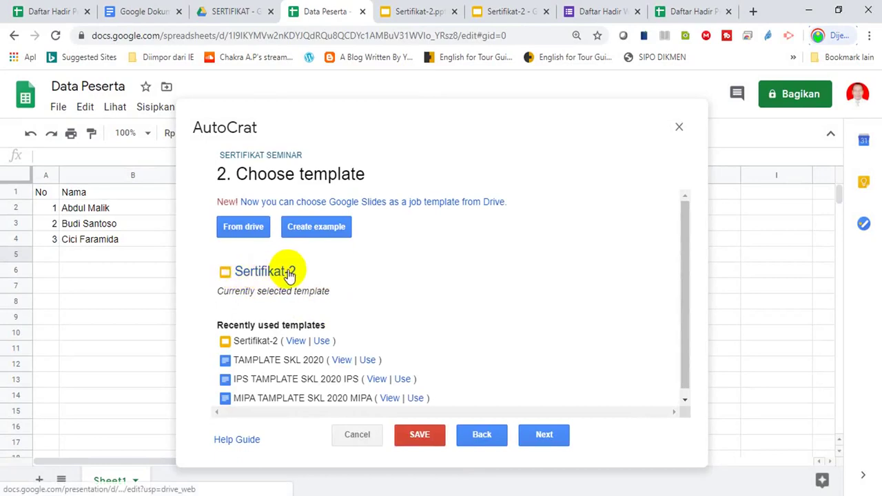
{"action": "left_click", "coordinate": [542, 435]}
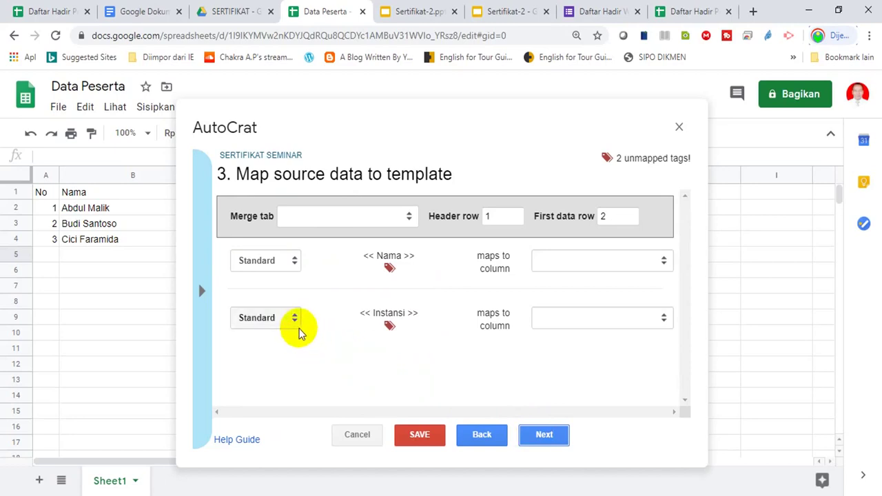
- Merge from Sheet1, keep Nama and Instansi mapped to their matching columns, and continue
{"action": "left_click", "coordinate": [409, 219]}
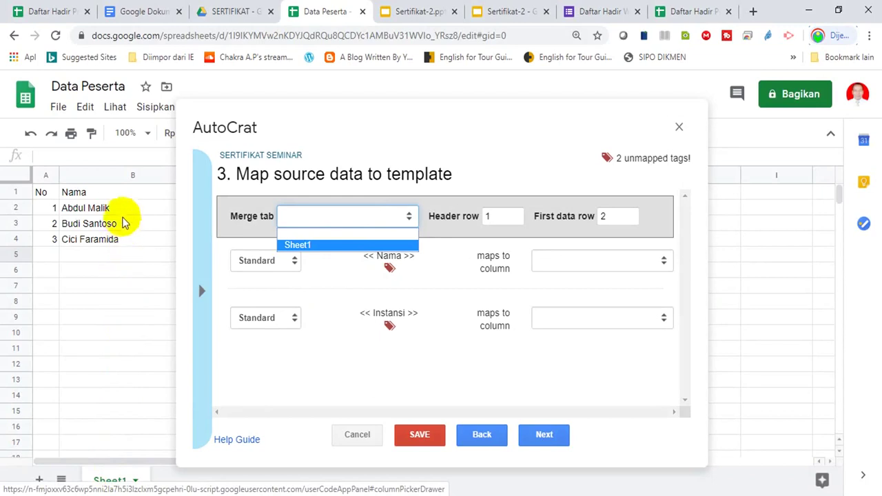
{"action": "left_click", "coordinate": [306, 248]}
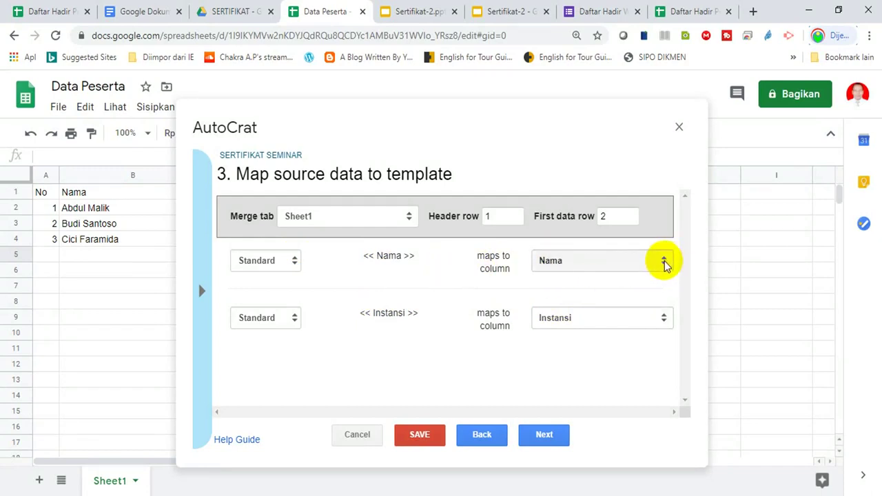
{"action": "left_click", "coordinate": [663, 263]}
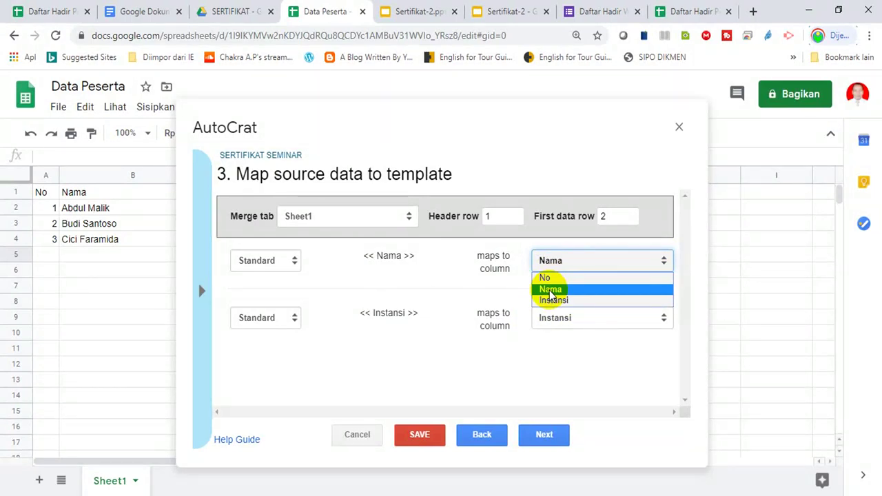
{"action": "left_click", "coordinate": [549, 361]}
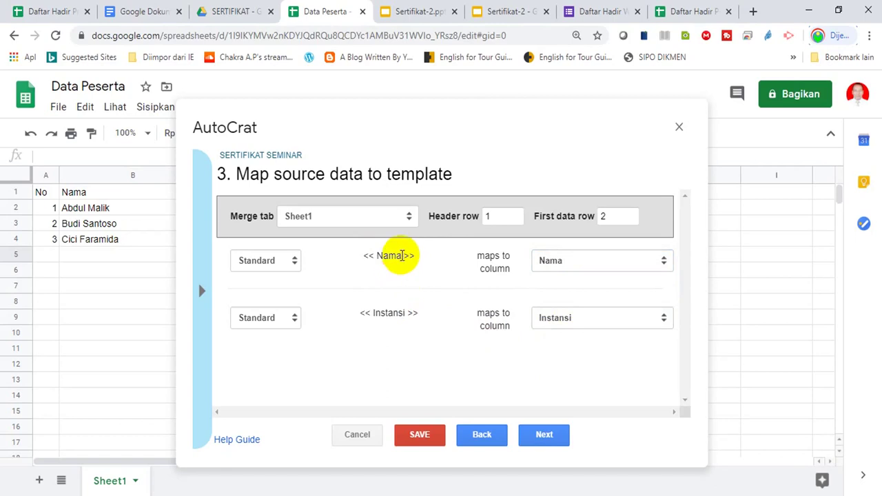
{"action": "left_click", "coordinate": [542, 435]}
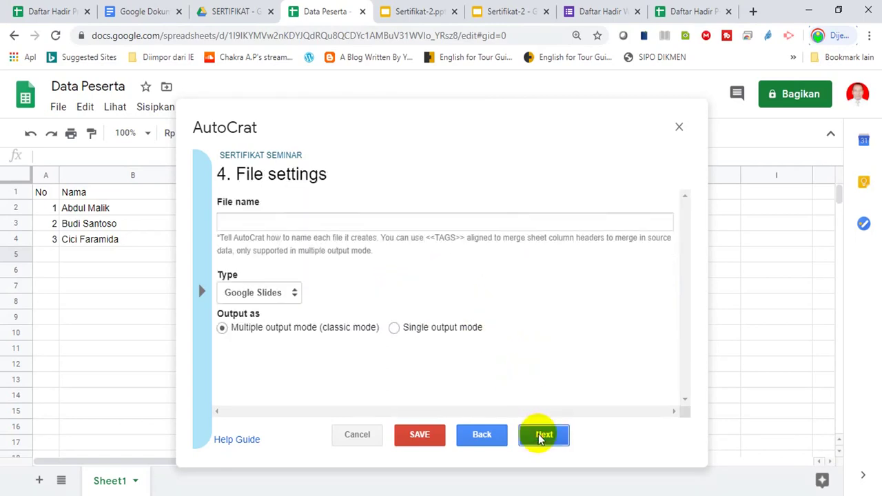
- Enter '<<No>>. Sertifikat atas nama <<Nama>>' as the output file name
{"action": "left_click", "coordinate": [256, 223]}
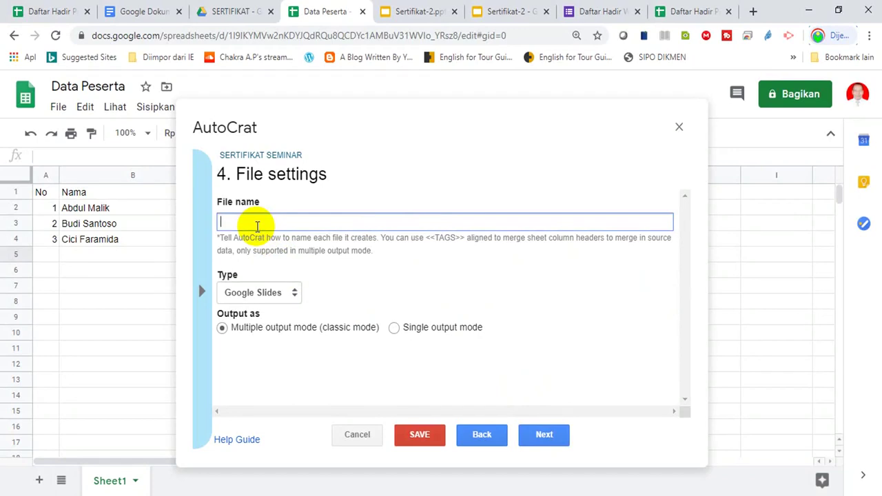
{"action": "type", "text": "<<No>>"}
{"action": "type", "text": "."}
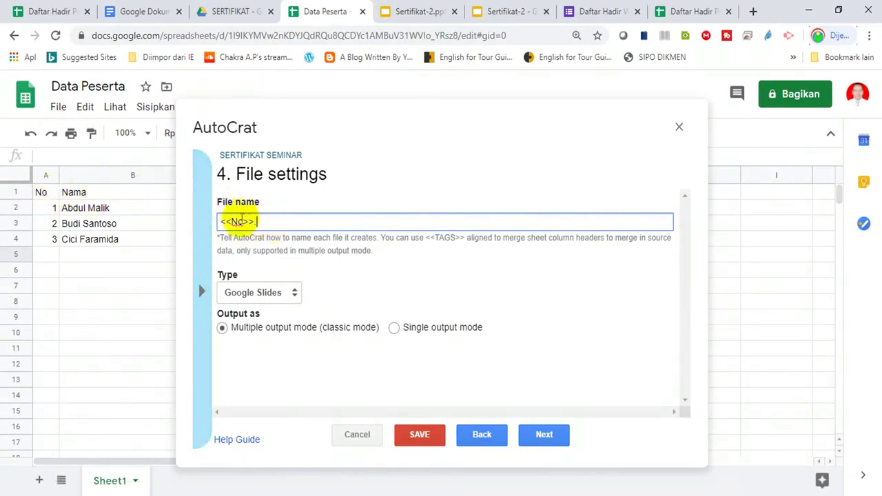
{"action": "type", "text": "<<No>>"}
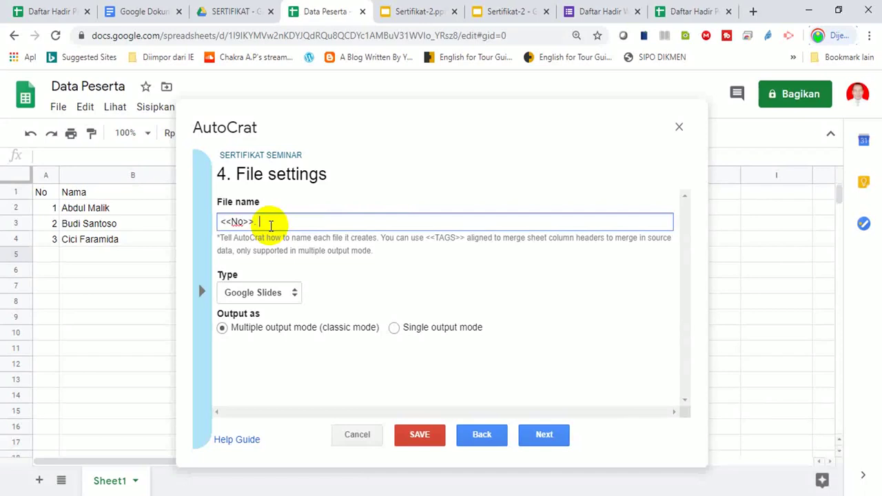
{"action": "type", "text": "Sertifikat atas nama "}
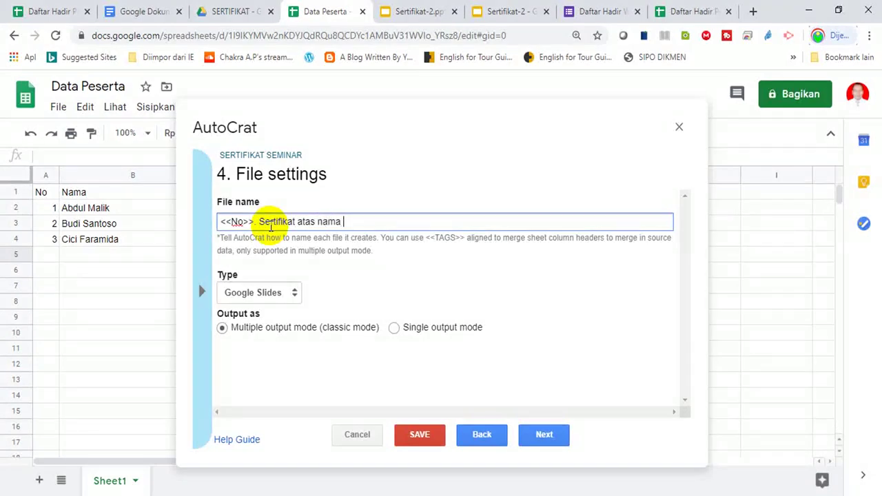
{"action": "type", "text": "<<Nama>>"}
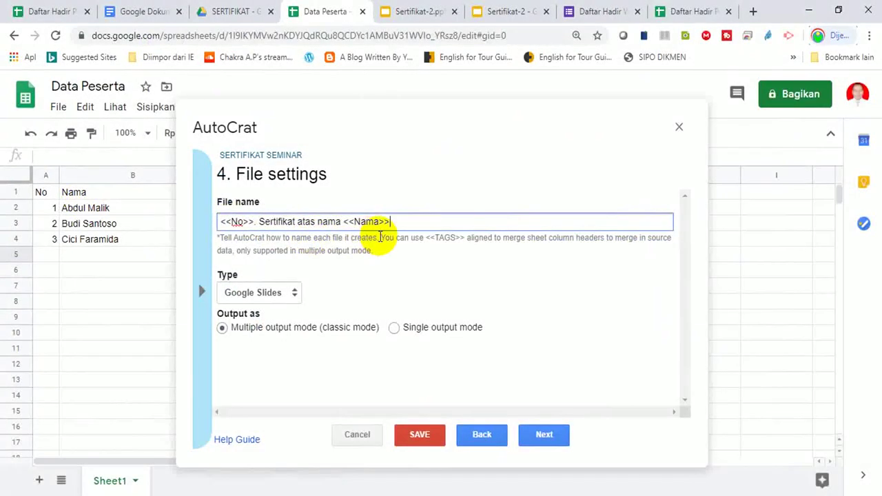
- Set the AutoCrat job's output file type to PDF and advance to the destination-folder step
{"action": "left_click", "coordinate": [295, 293]}
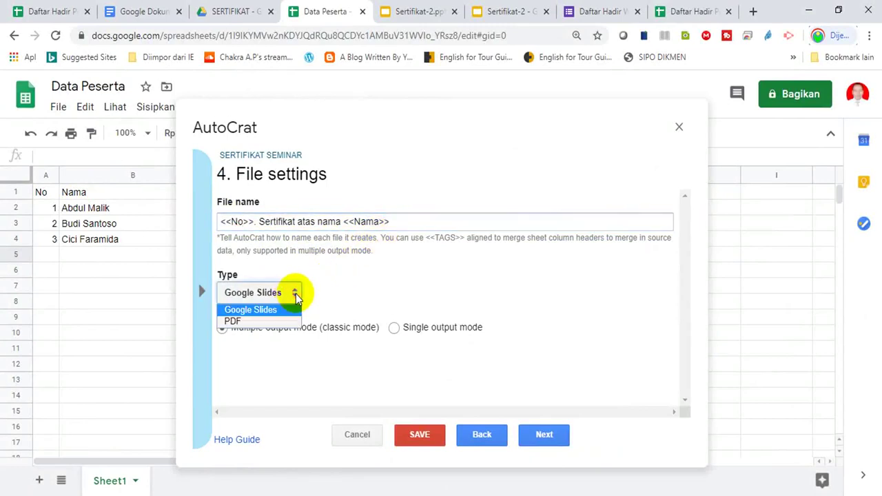
{"action": "left_click", "coordinate": [234, 322]}
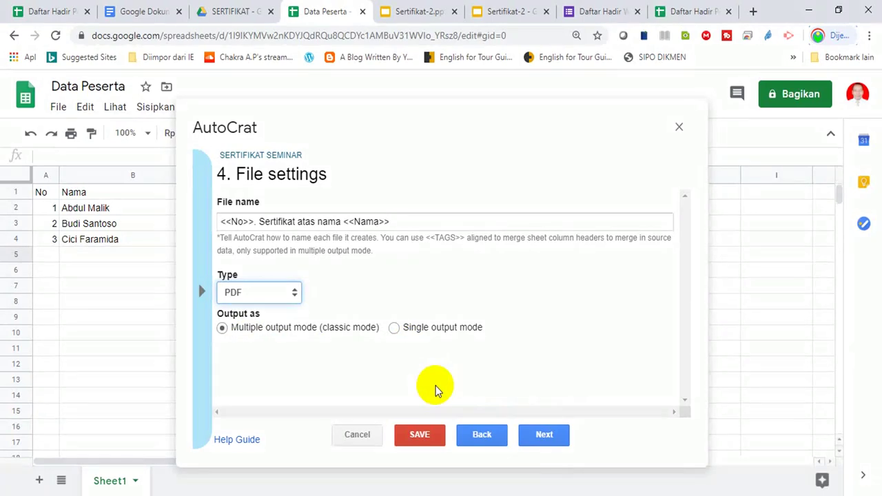
{"action": "left_click", "coordinate": [540, 434]}
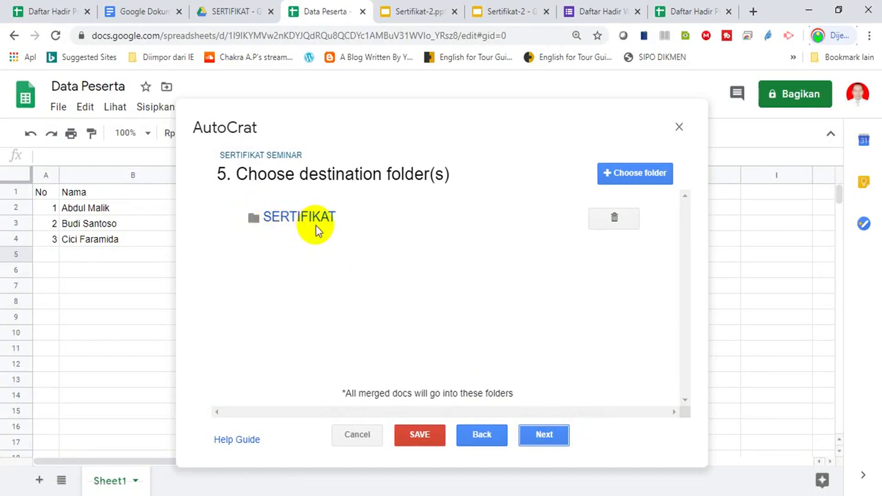
- In Drive's SERTIFIKAT folder, add a new folder named 'Kumpulan Sertifikat'
{"action": "left_click", "coordinate": [237, 13]}
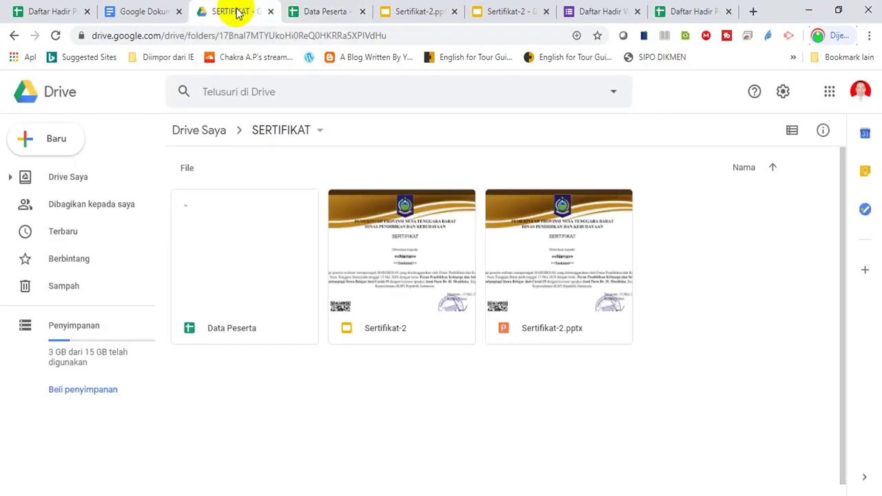
{"action": "right_click", "coordinate": [271, 405]}
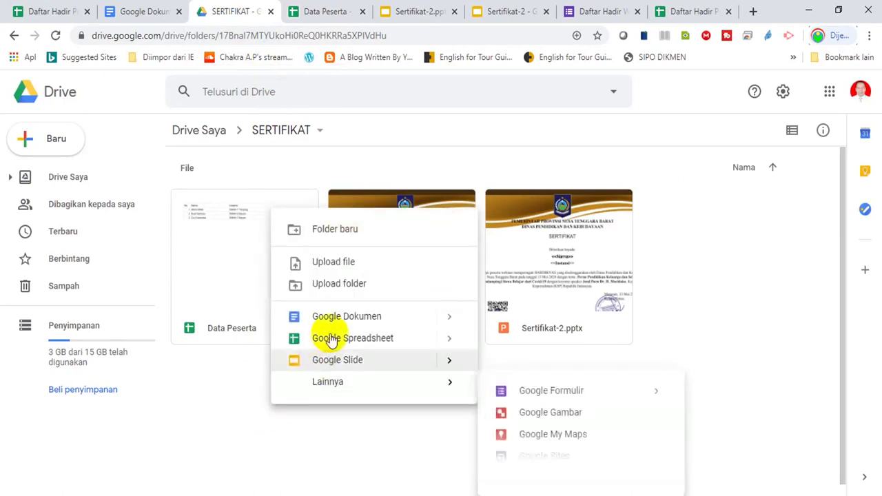
{"action": "left_click", "coordinate": [334, 230]}
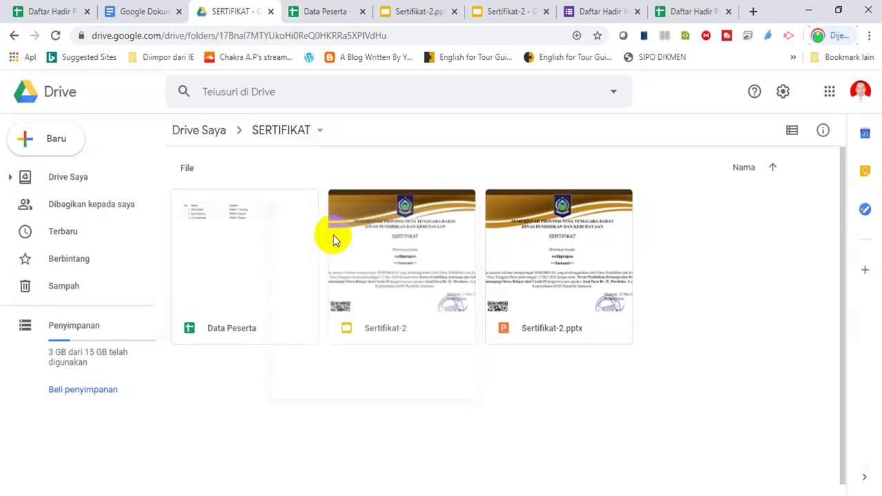
{"action": "type", "text": "Kum"}
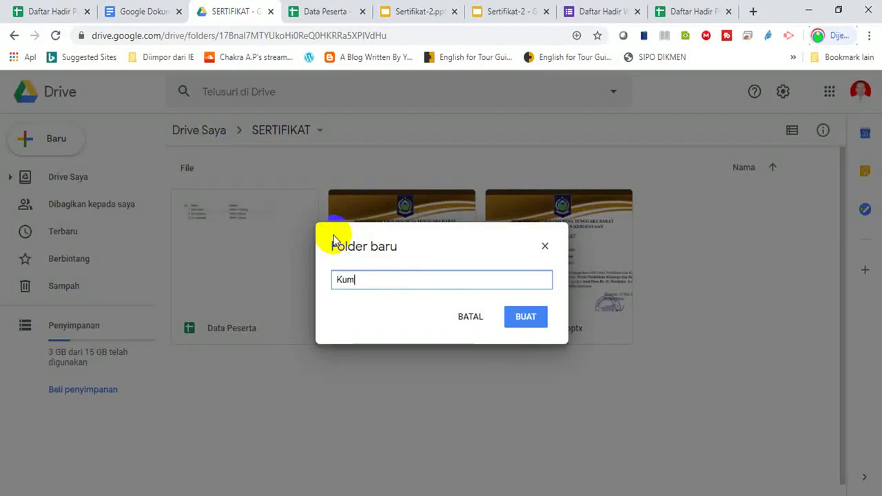
{"action": "type", "text": "pulan Sertifikat"}
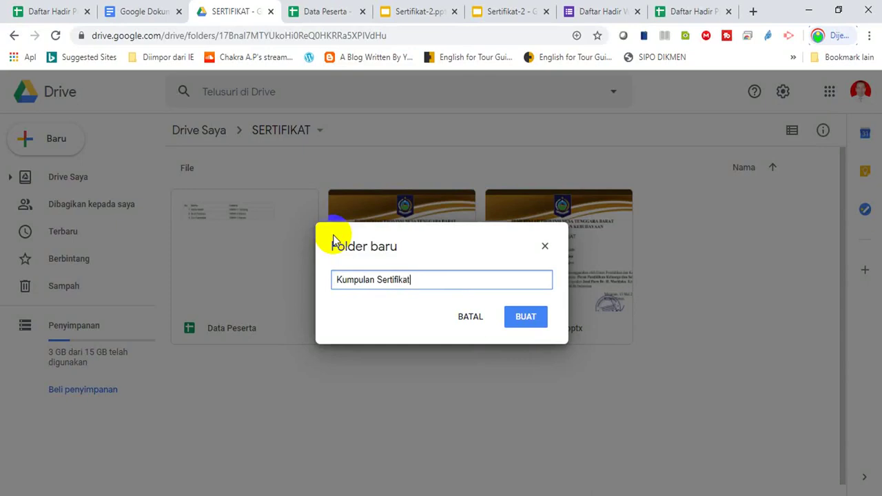
{"action": "left_click", "coordinate": [525, 319]}
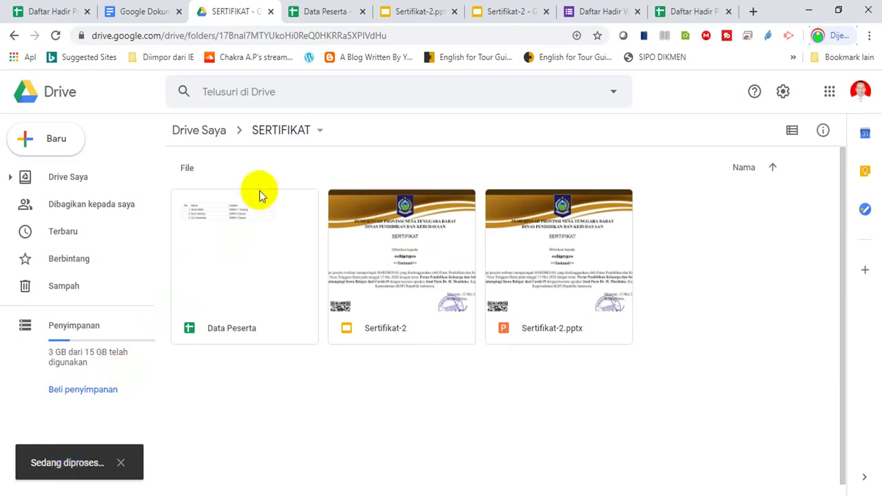
{"action": "left_click", "coordinate": [328, 13]}
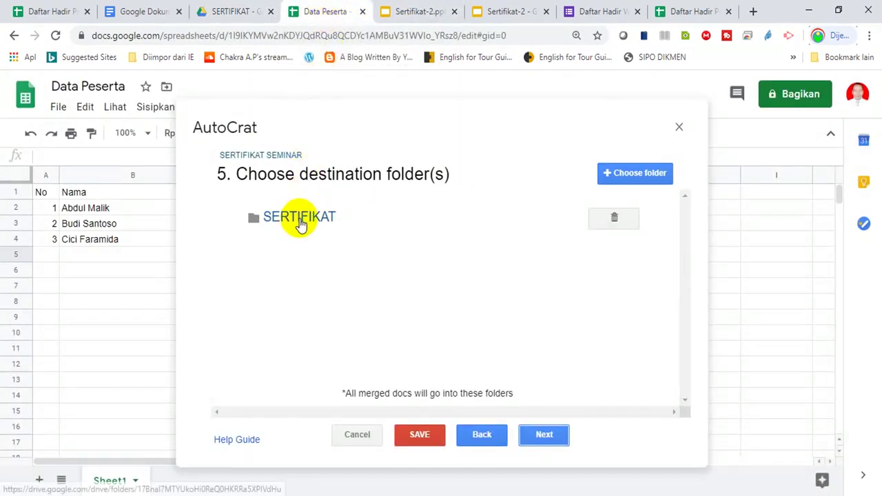
- Remove SERTIFIKAT from the AutoCrat destination folders and confirm the new folder exists in Drive
{"action": "left_click", "coordinate": [615, 220]}
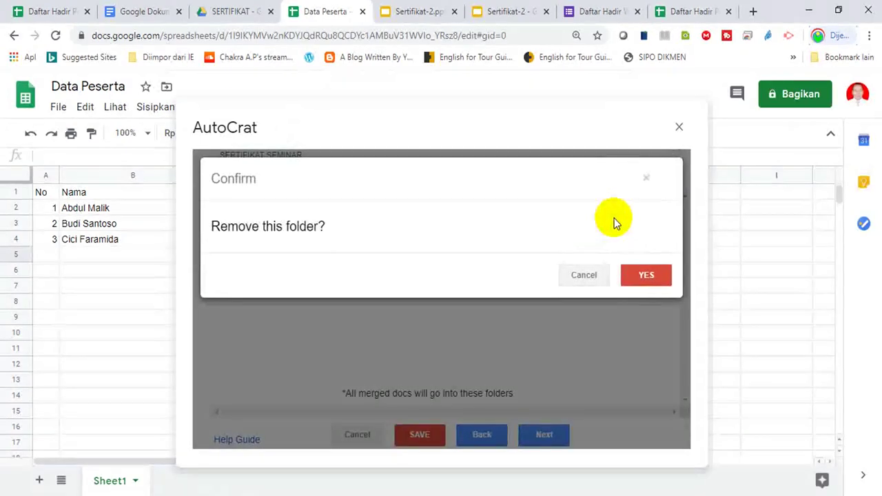
{"action": "left_click", "coordinate": [639, 275]}
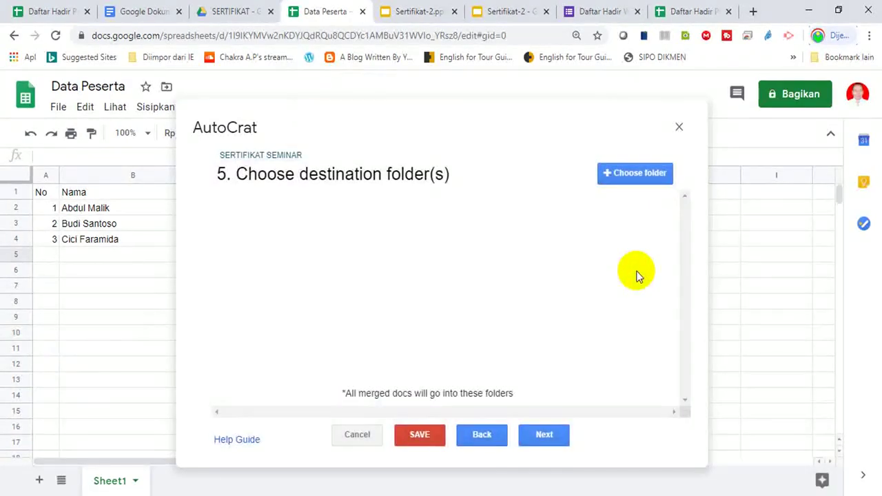
{"action": "left_click", "coordinate": [241, 20]}
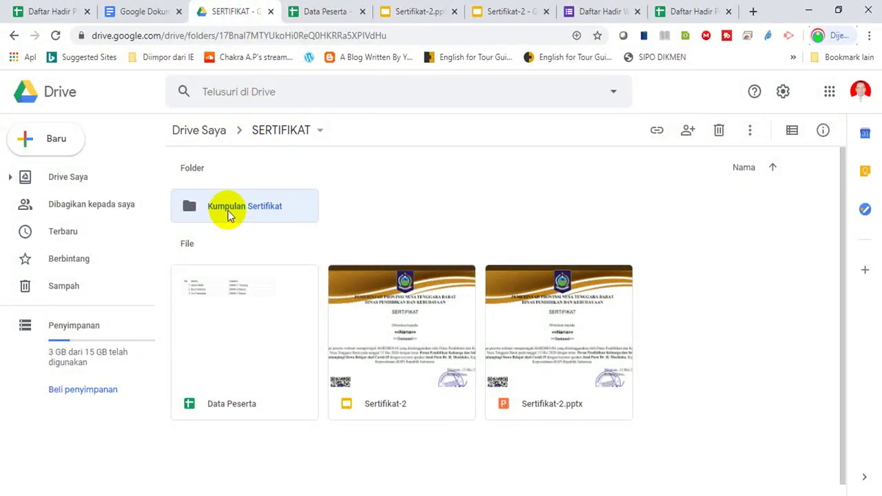
{"action": "left_click", "coordinate": [322, 11]}
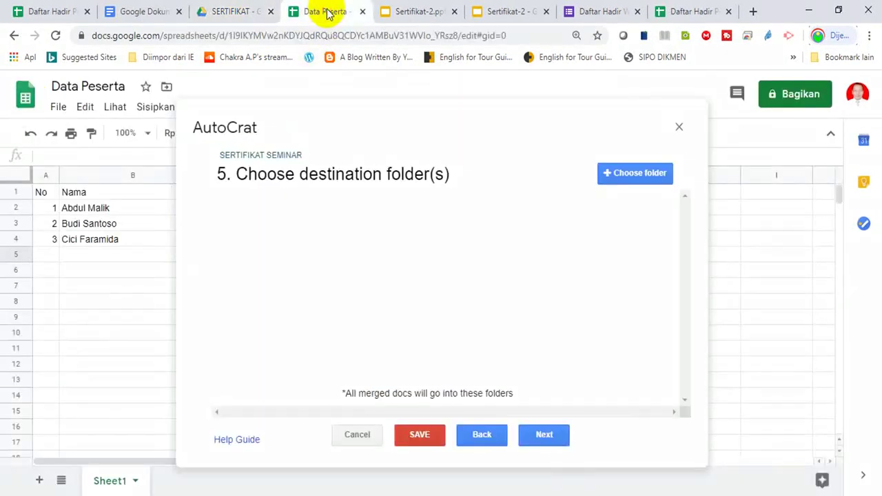
- Select Kumpulan Sertifikat as the destination folder and advance to the dynamic folder reference step
{"action": "left_click", "coordinate": [650, 175]}
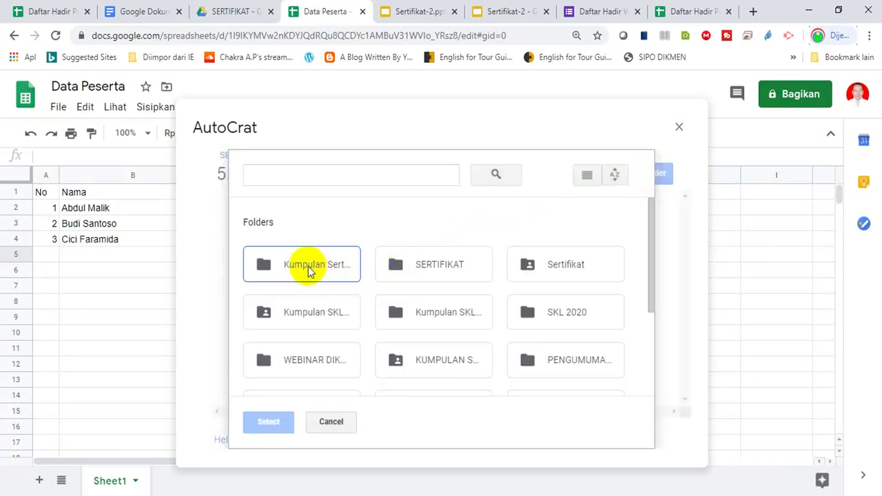
{"action": "left_click", "coordinate": [308, 266]}
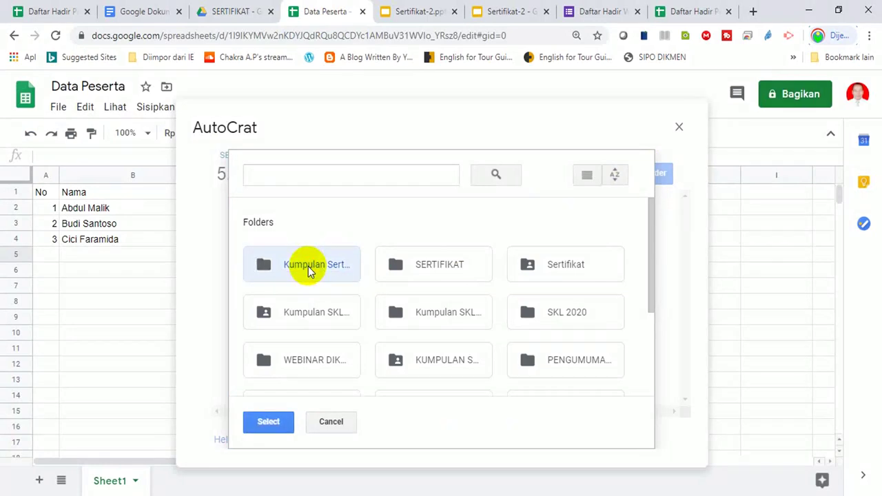
{"action": "left_click", "coordinate": [258, 422]}
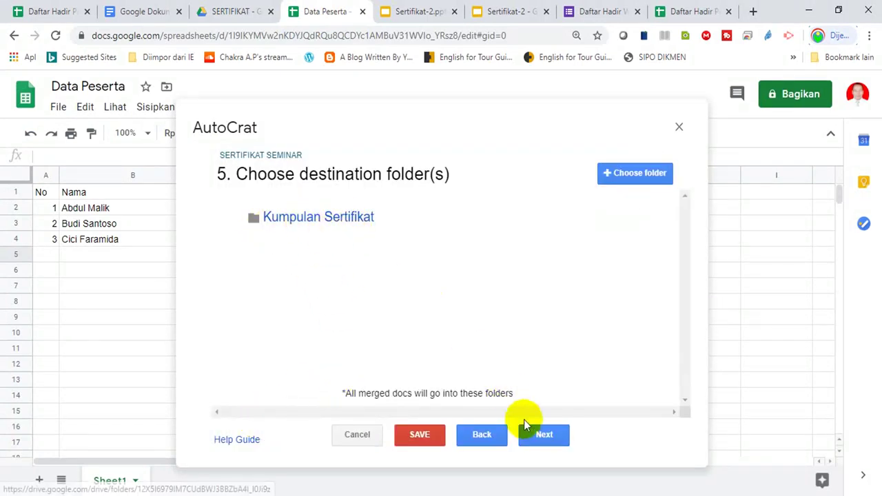
{"action": "left_click", "coordinate": [540, 436]}
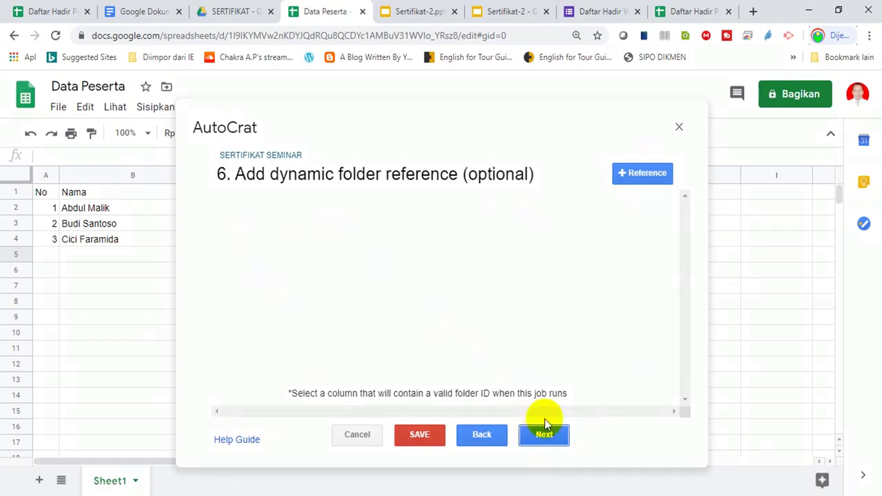
- Skip the folder-reference and merge-condition steps and set Share doc to Yes as PDF
{"action": "left_click", "coordinate": [544, 436]}
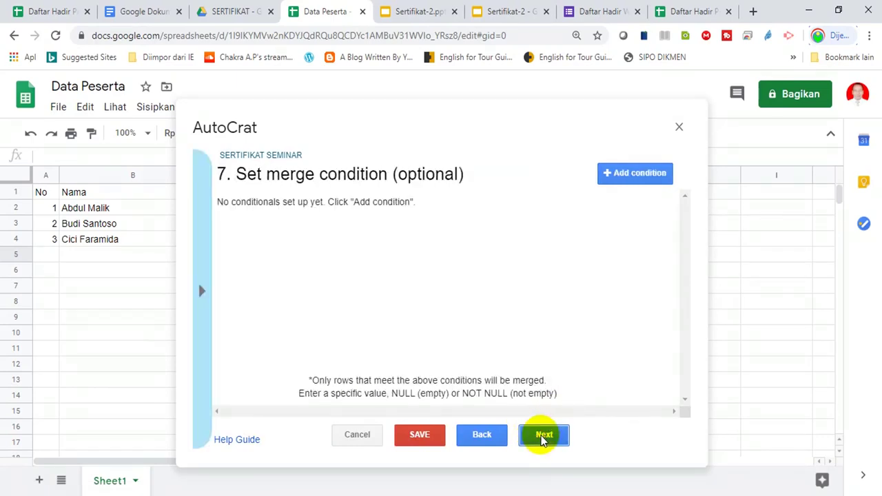
{"action": "left_click", "coordinate": [543, 437]}
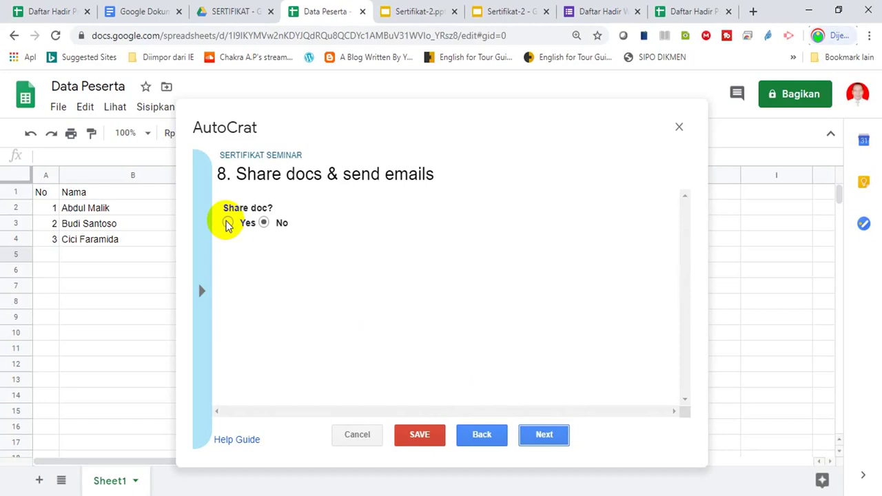
{"action": "left_click", "coordinate": [228, 222]}
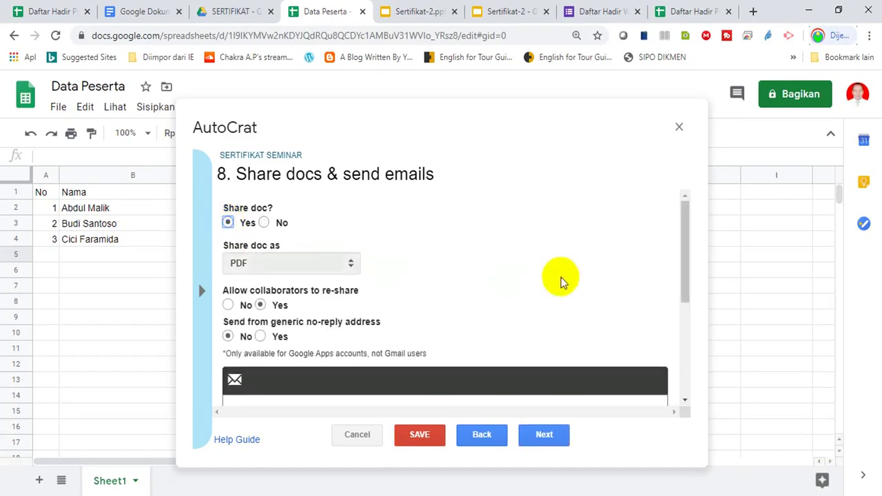
{"action": "left_click_drag", "start_coordinate": [687, 242], "coordinate": [683, 297]}
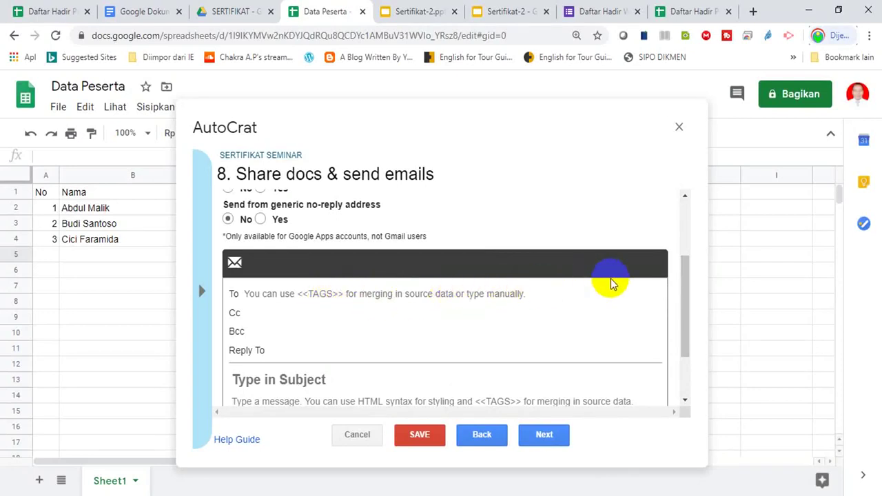
- Attempt to save the job and dismiss the missing email subject error
{"action": "left_click_drag", "start_coordinate": [371, 133], "coordinate": [549, 303]}
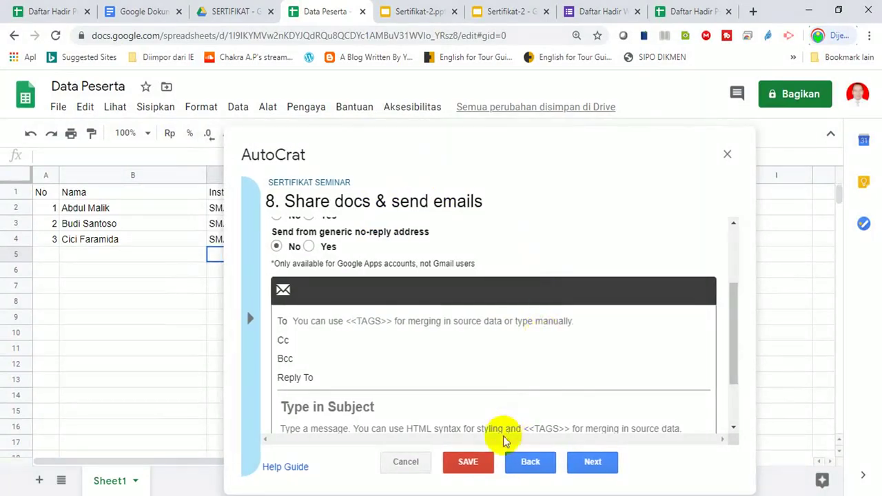
{"action": "left_click", "coordinate": [476, 466]}
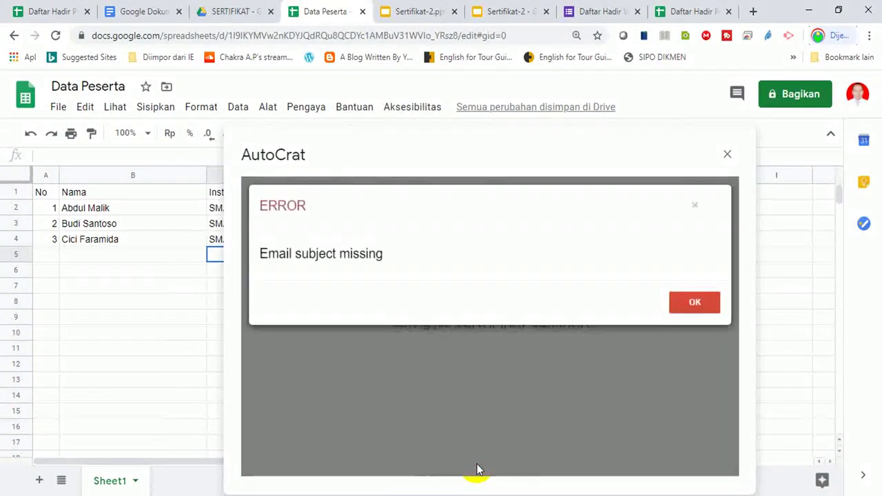
{"action": "left_click", "coordinate": [678, 302]}
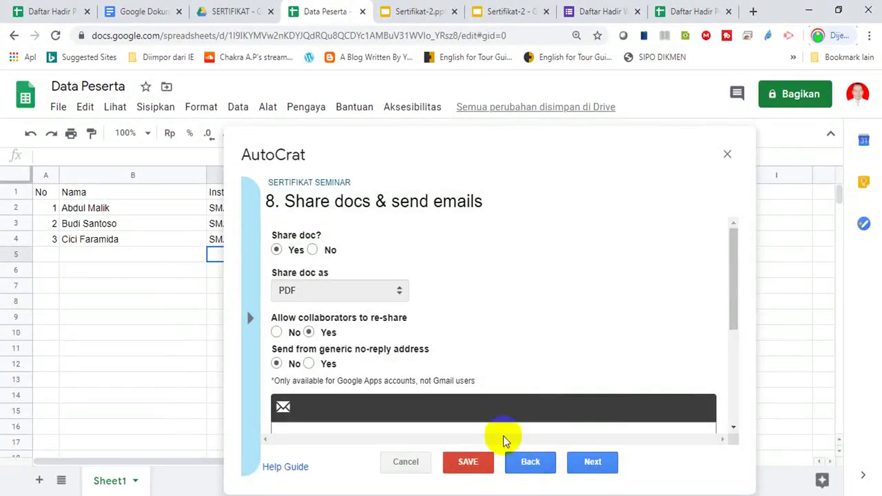
{"action": "left_click_drag", "start_coordinate": [729, 287], "coordinate": [728, 346]}
{"action": "left_click", "coordinate": [360, 322]}
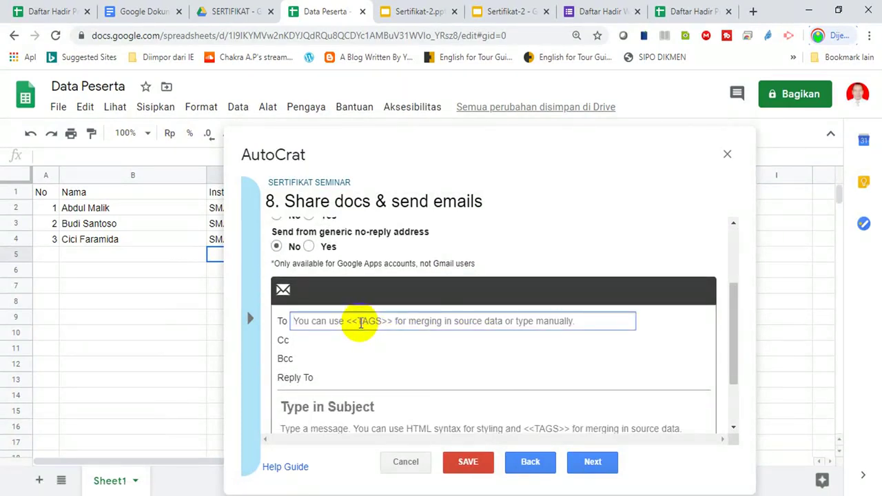
- Set the email recipient to <<Email>> and the subject to 'Sertifikat Atas Nama <<Nama>>'
{"action": "type", "text": "<<Email>>"}
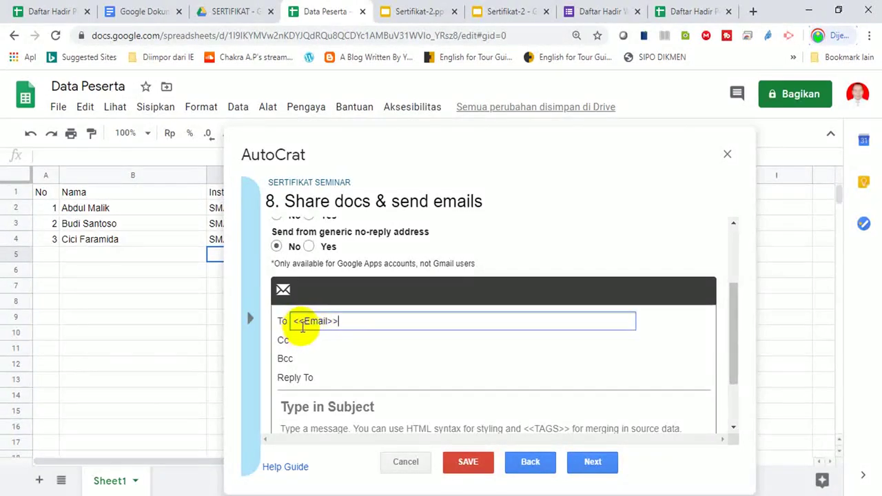
{"action": "left_click_drag", "start_coordinate": [732, 305], "coordinate": [734, 344]}
{"action": "left_click", "coordinate": [365, 325]}
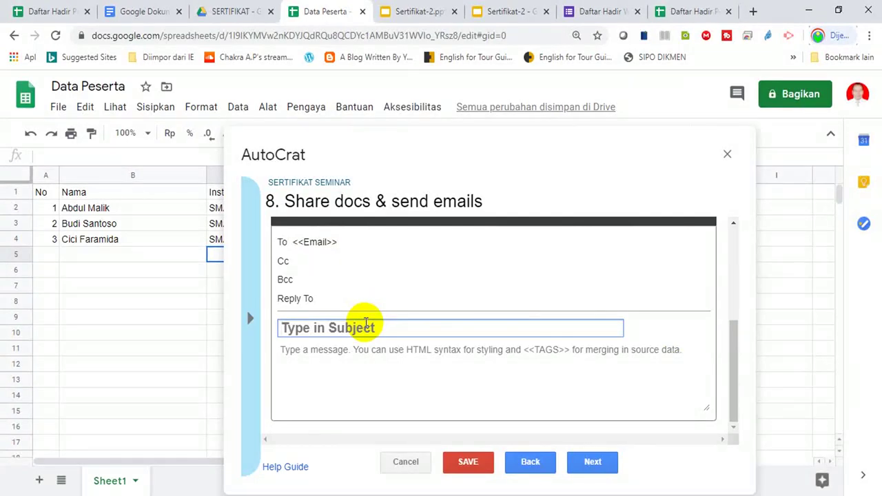
{"action": "type", "text": "Se"}
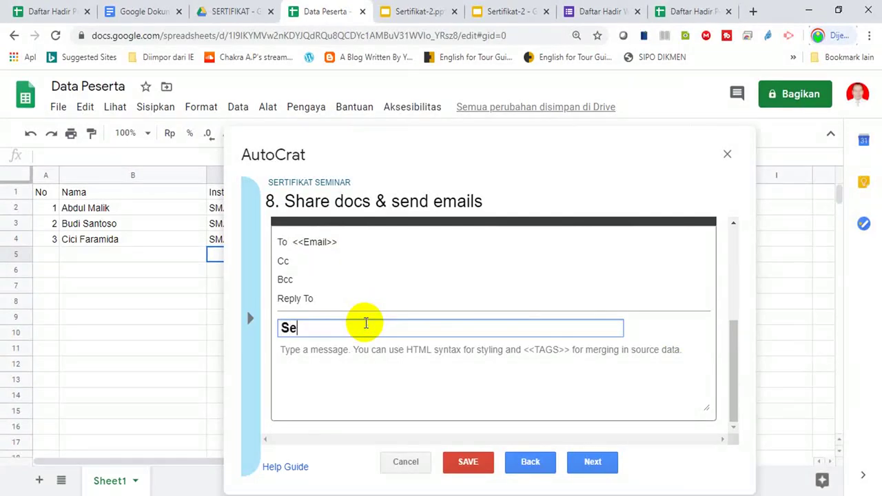
{"action": "type", "text": "rtifikat Atas"}
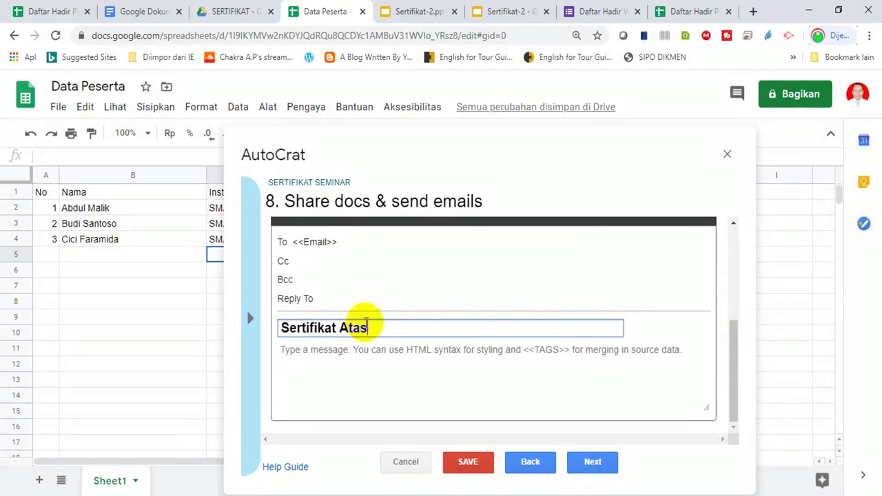
{"action": "type", "text": " Nama <"}
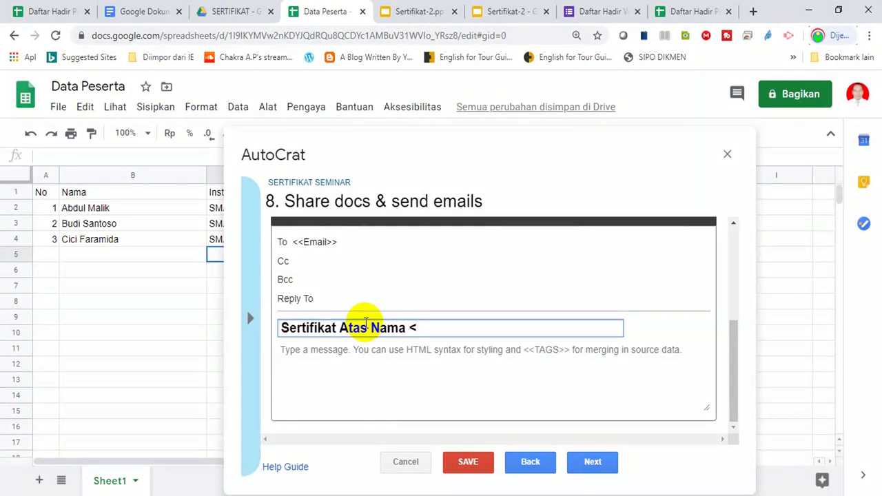
{"action": "type", "text": "<Naa"}
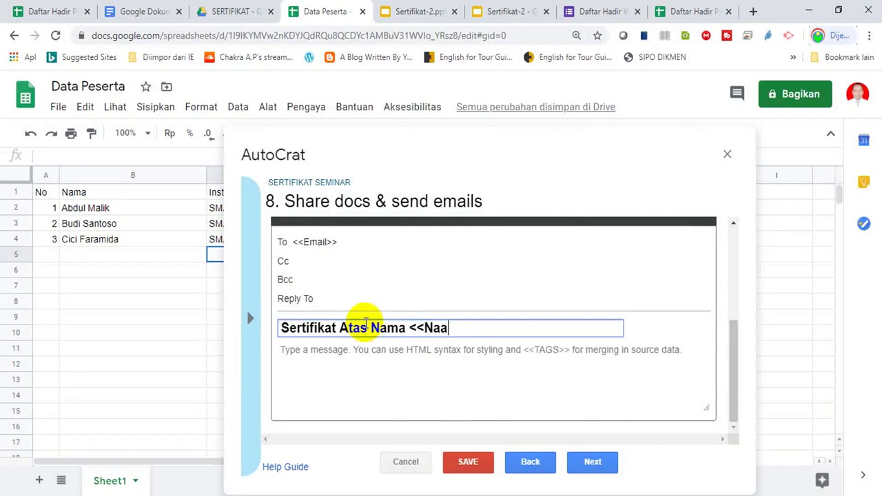
{"action": "key", "text": "BackSpace"}
{"action": "type", "text": "ma>>"}
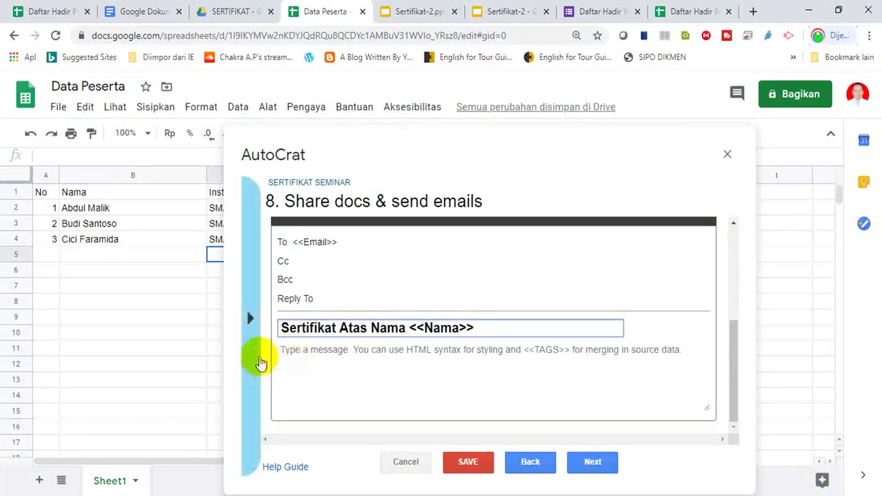
{"action": "left_click", "coordinate": [287, 353]}
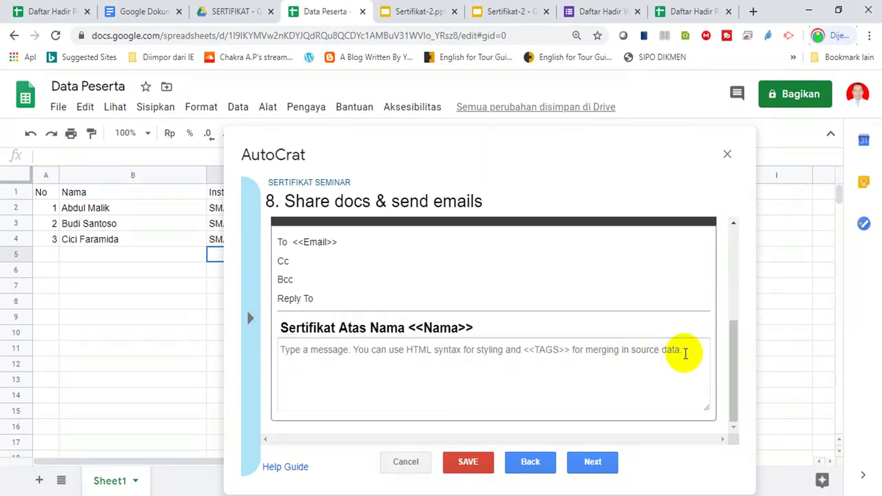
- Write the thank-you sentence to Bapak/Ibu <<Nama>> for attending the seminar
{"action": "type", "text": "Selama"}
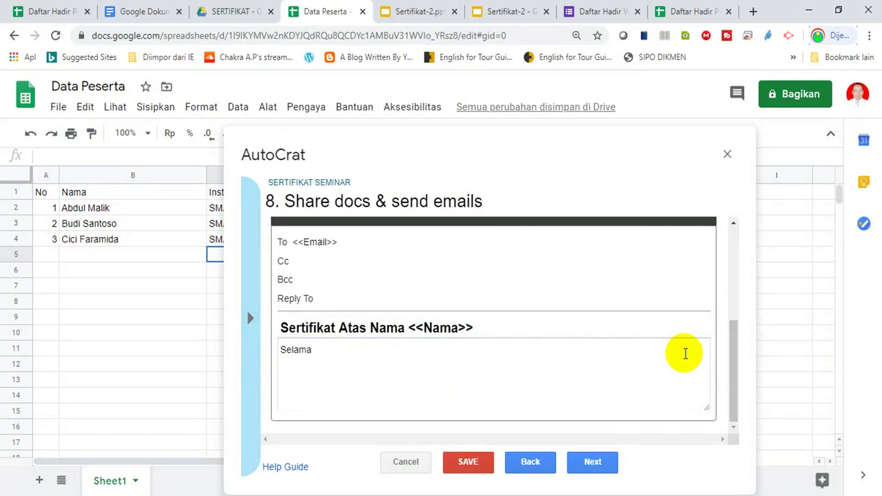
{"action": "key", "text": "BackSpace"}
{"action": "key", "text": "BackSpace"}
{"action": "key", "text": "BackSpace"}
{"action": "key", "text": "BackSpace"}
{"action": "key", "text": "BackSpace"}
{"action": "key", "text": "BackSpace"}
{"action": "key", "text": "BackSpace"}
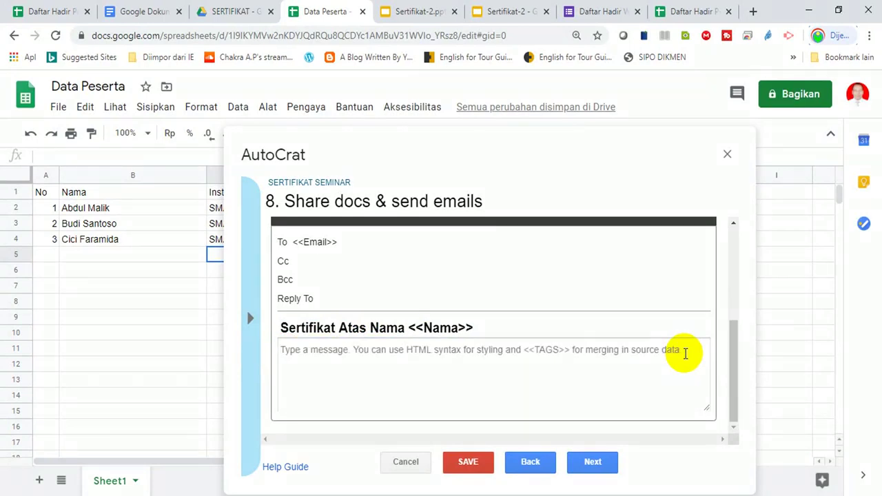
{"action": "type", "text": "Terima kasih"}
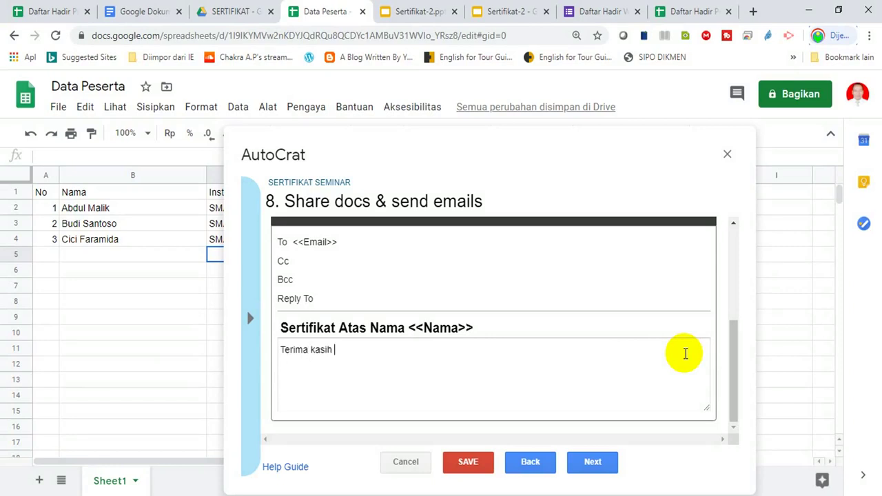
{"action": "type", "text": " Bapa"}
{"action": "type", "text": "k/Ib"}
{"action": "type", "text": "u u"}
{"action": "type", "text": "sudah men"}
{"action": "type", "text": "g"}
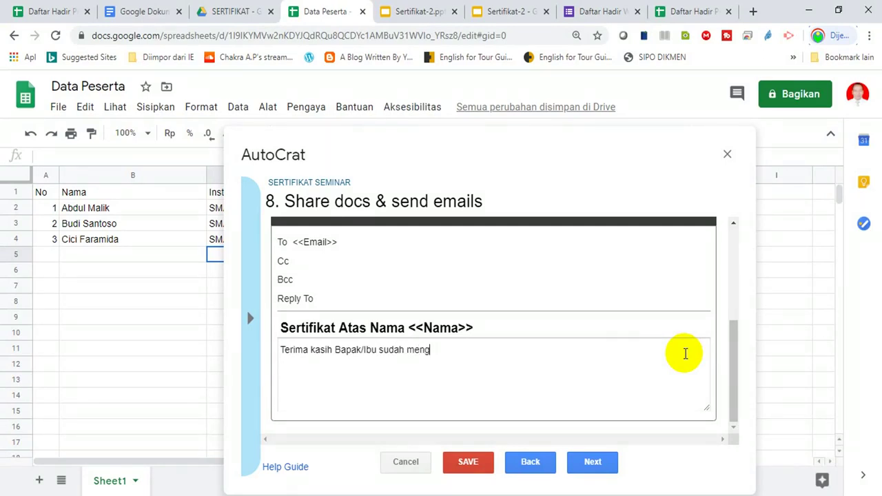
{"action": "type", "text": "ikuti seminar yangs sudah kami selenggarakan."}
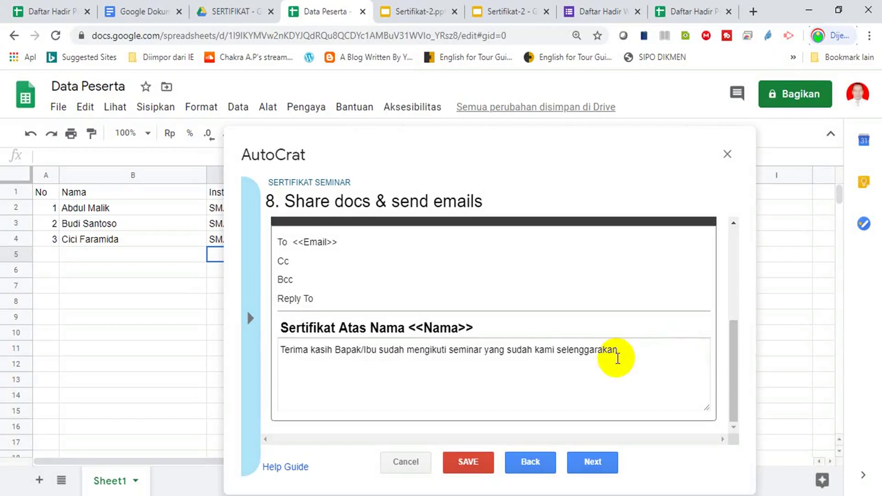
{"action": "left_click", "coordinate": [378, 349]}
{"action": "type", "text": "<<"}
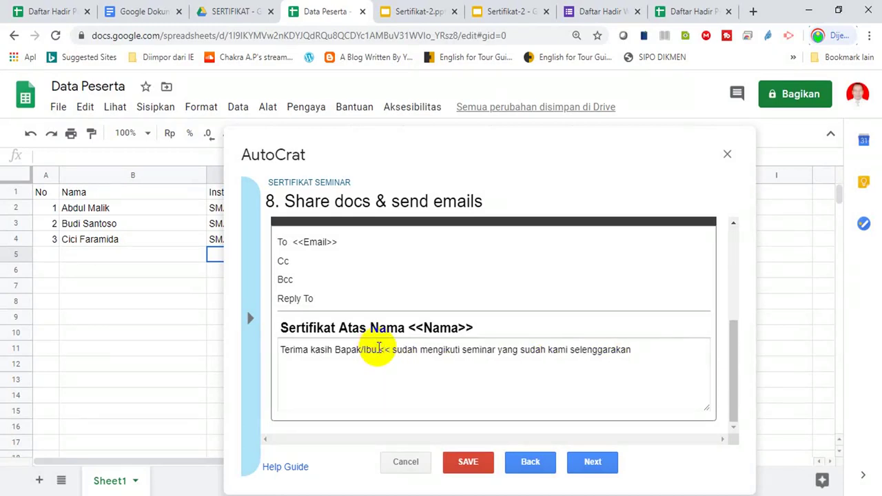
{"action": "type", "text": "Nama>>"}
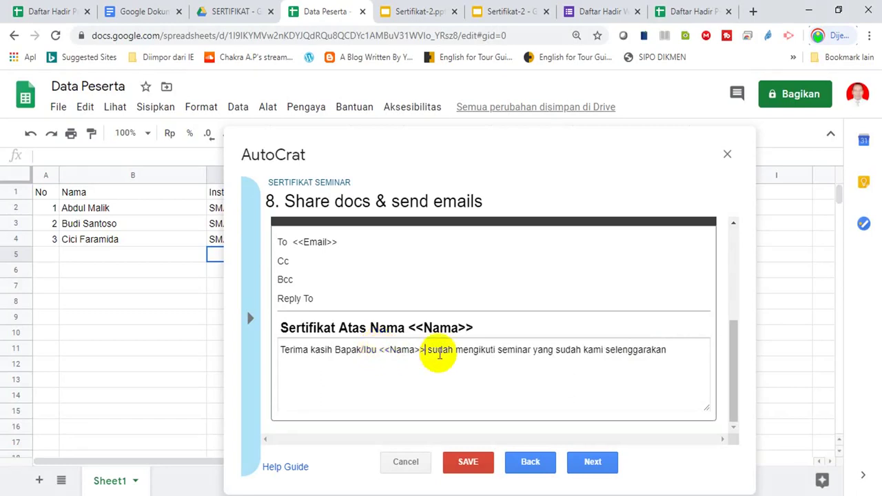
- Add a sentence saying the e-Sertifikat for Bapak/Ibu <<Nama>> is being sent
{"action": "left_click", "coordinate": [686, 351]}
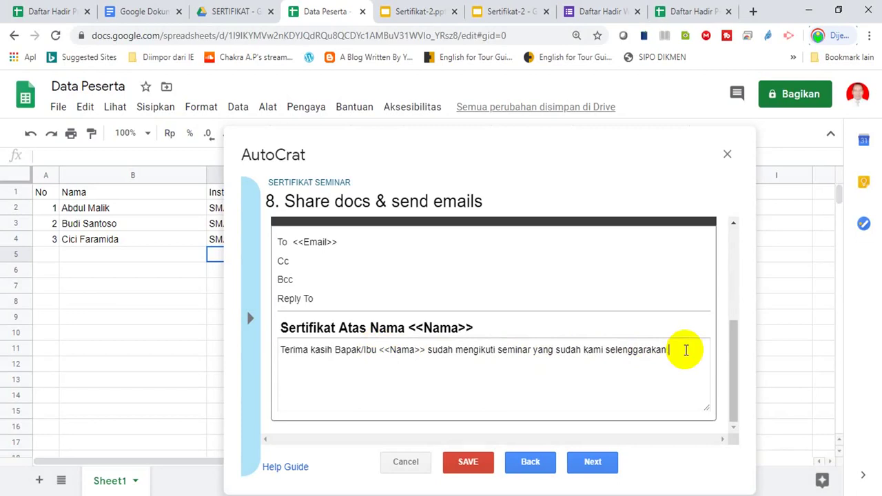
{"action": "type", "text": "Berikut"}
{"action": "type", "text": " ini"}
{"action": "type", "text": " sa"}
{"action": "type", "text": "kam"}
{"action": "type", "text": "i"}
{"action": "type", "text": "ki"}
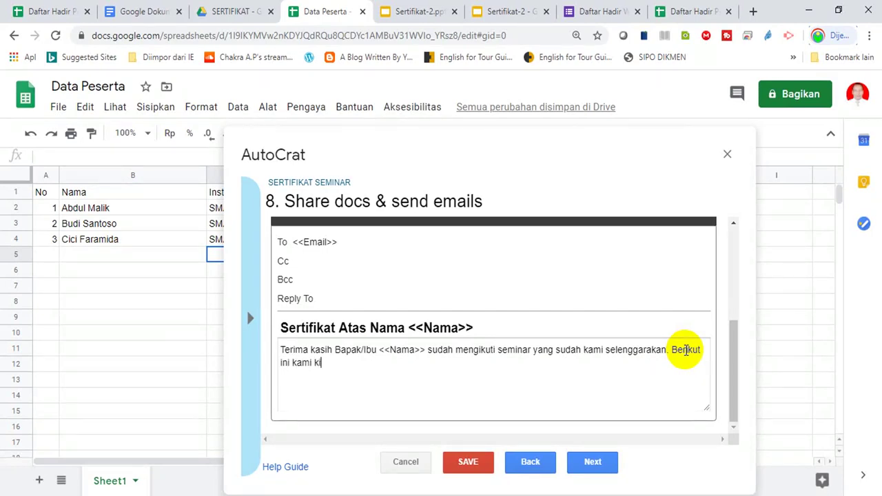
{"action": "type", "text": "rimkan e-Sertifikat atas nama Bapak/Ibu <<Nama?"}
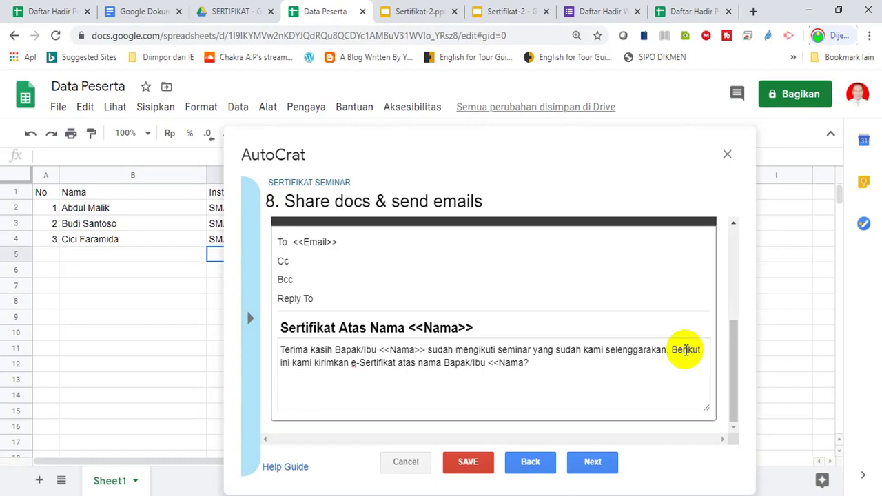
{"action": "key", "text": "BackSpace"}
{"action": "type", "text": ">>"}
- Set Run on form trigger to Yes, confirm enabling triggers, and save SERTIFIKAT SEMINAR
{"action": "left_click", "coordinate": [589, 463]}
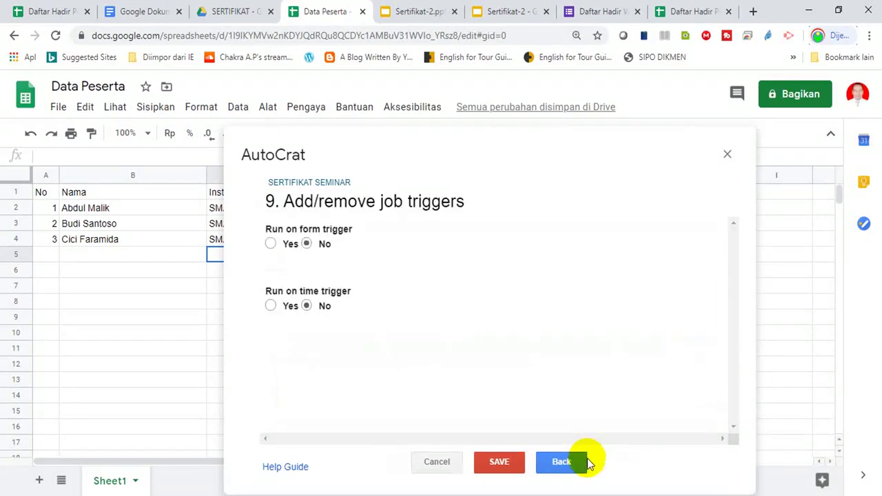
{"action": "left_click", "coordinate": [270, 244]}
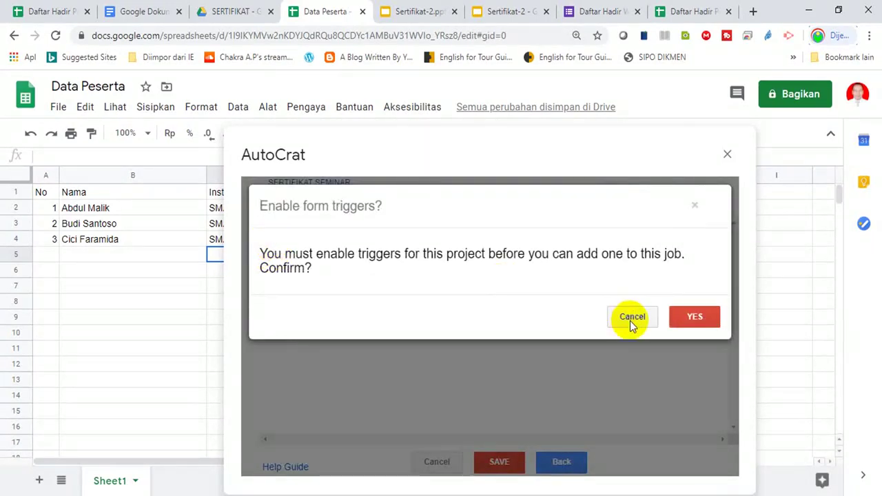
{"action": "left_click", "coordinate": [691, 317]}
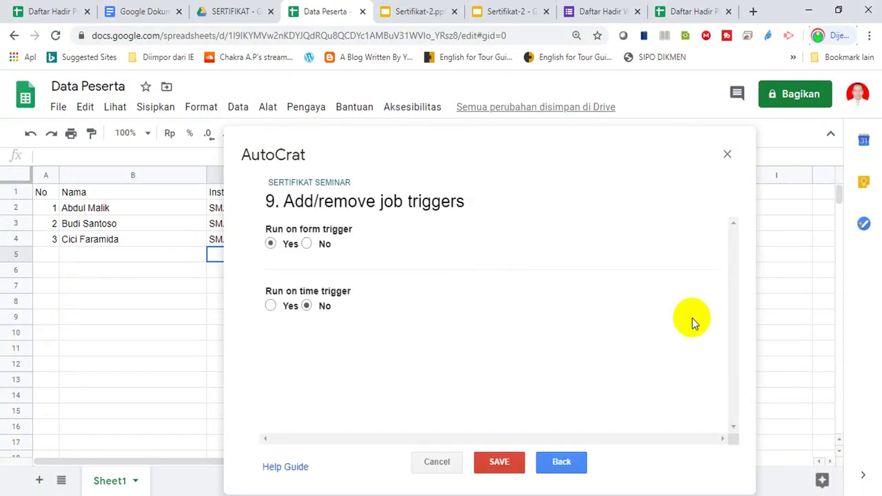
{"action": "left_click", "coordinate": [499, 462]}
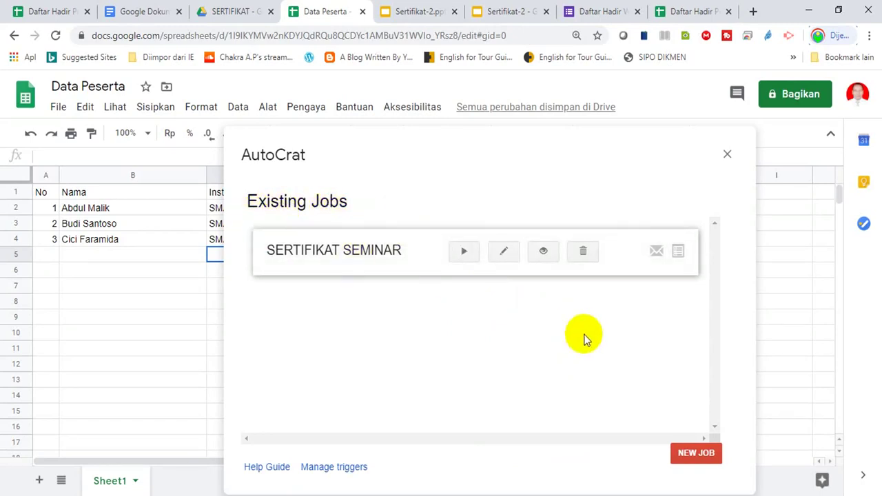
- Add an 'Email' header in D1 and the first participant's e-mail address in D2
{"action": "left_click", "coordinate": [728, 157]}
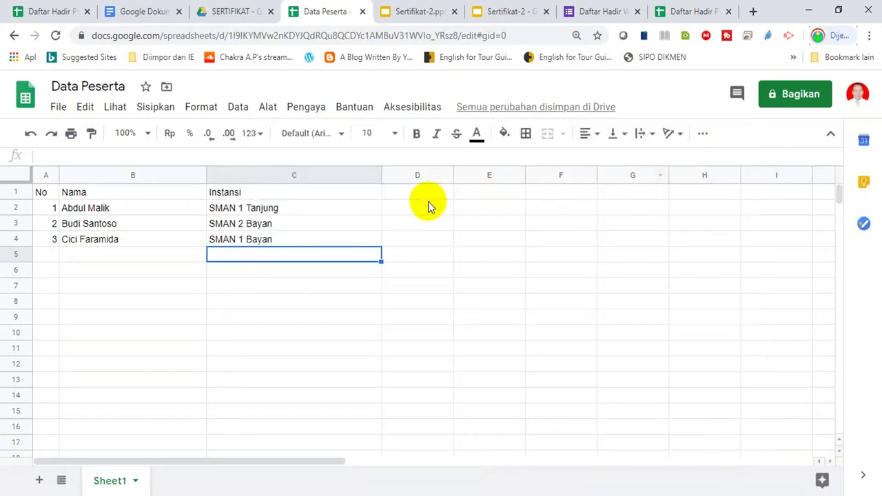
{"action": "left_click", "coordinate": [415, 196]}
{"action": "type", "text": "Email"}
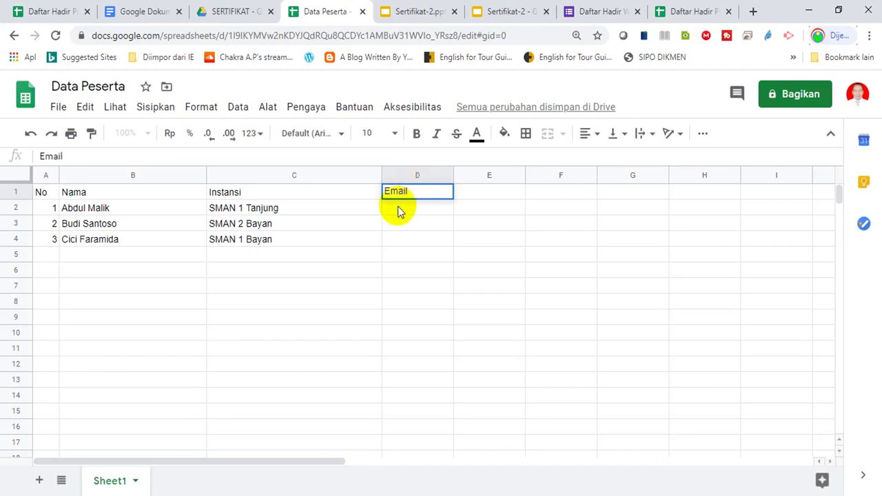
{"action": "key", "text": "Return"}
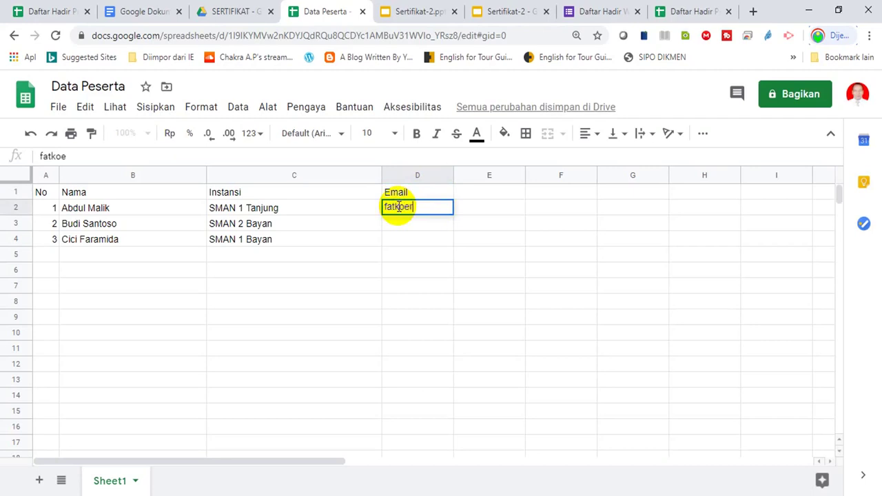
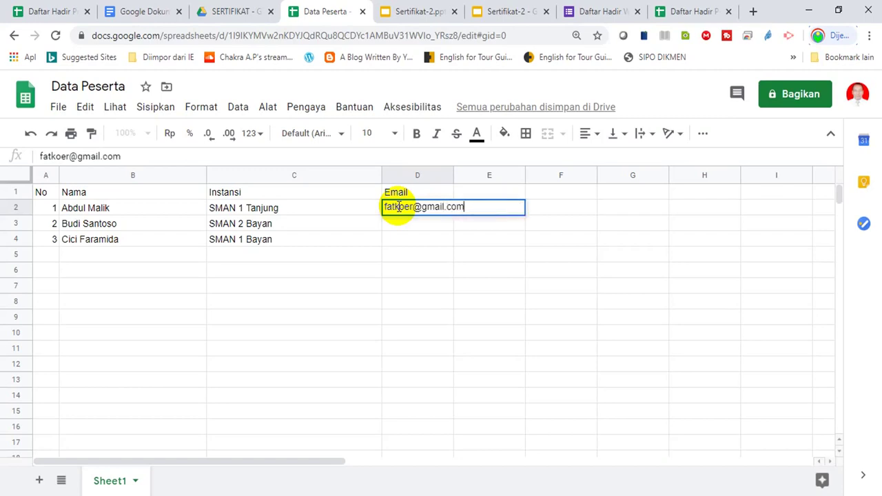
{"action": "key", "text": "Return"}
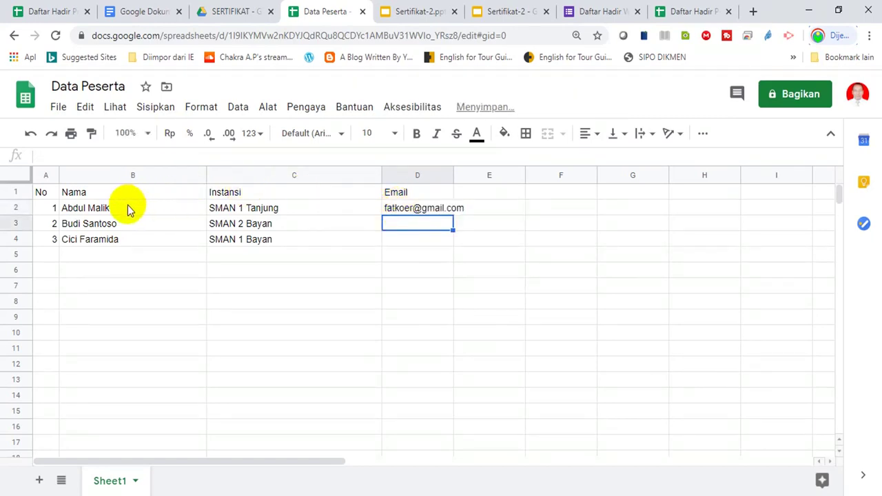
- Replace the first participant's name in B2 with their full name
{"action": "left_click", "coordinate": [128, 208]}
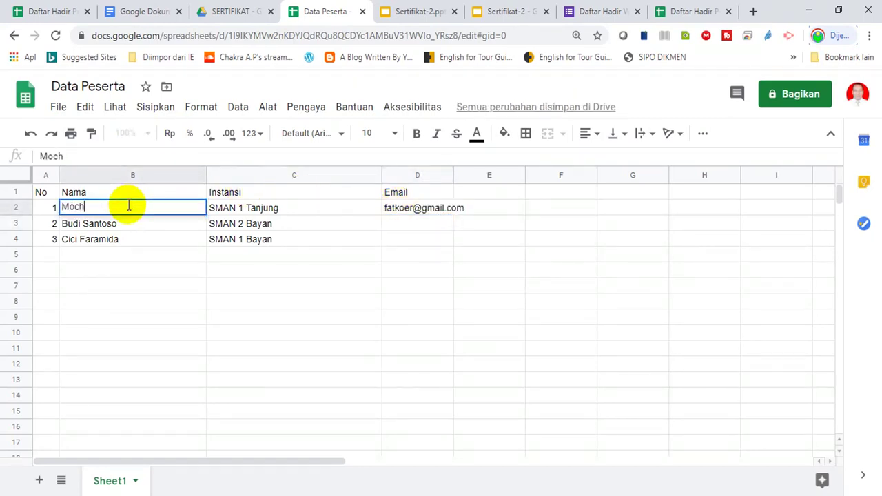
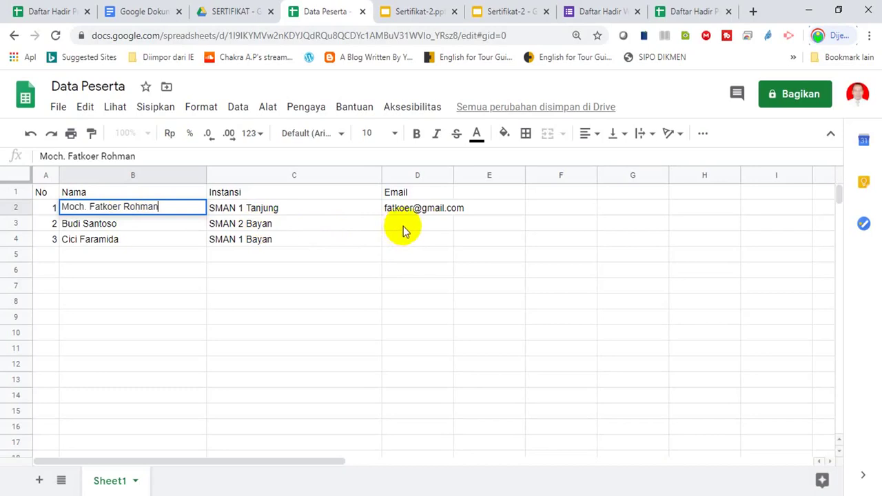
{"action": "left_click", "coordinate": [403, 226]}
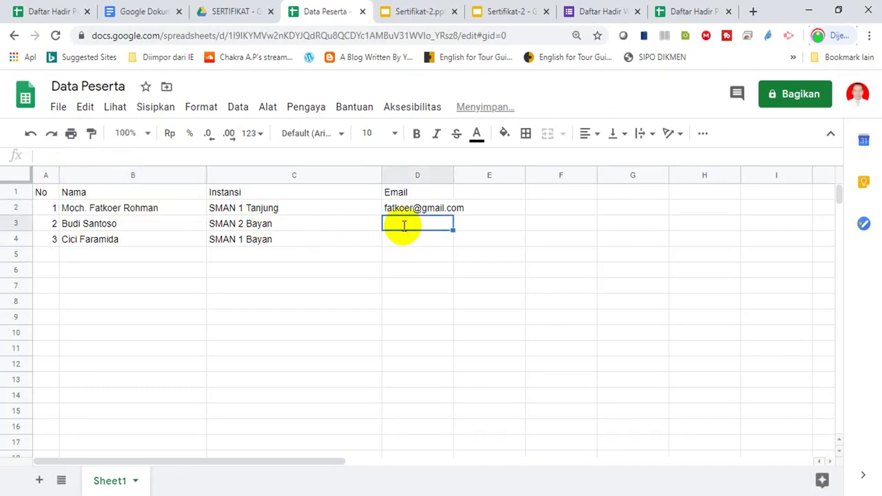
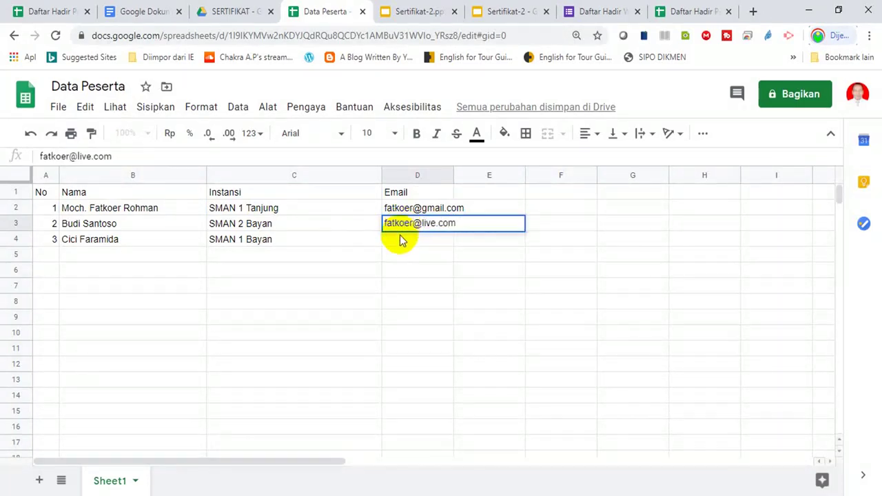
- Enter the second participant's e-mail address in D3
{"action": "key", "text": "Return"}
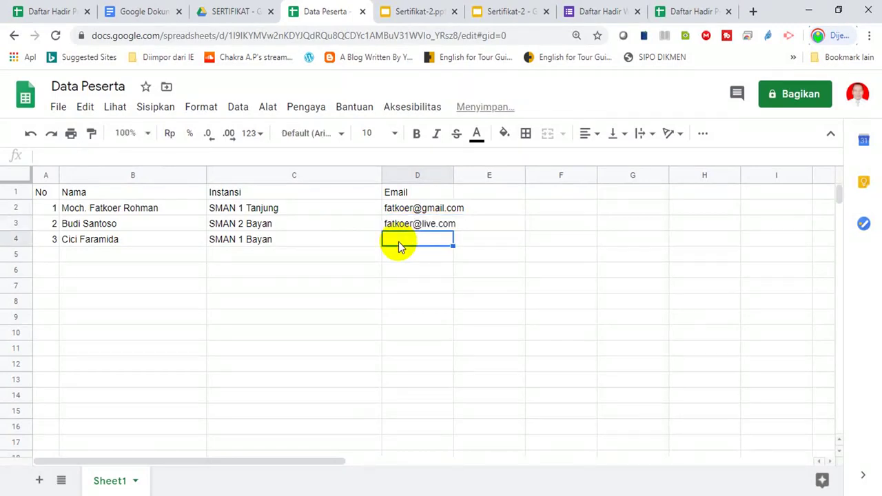
- Enter the third participant's e-mail address in D4
{"action": "type", "text": "as"}
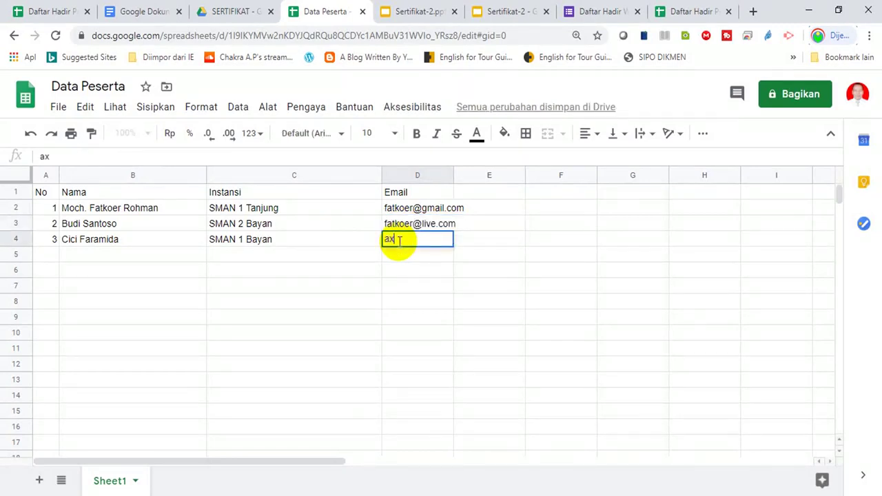
{"action": "key", "text": "BackSpace"}
{"action": "type", "text": "z"}
{"action": "key", "text": "BackSpace"}
{"action": "key", "text": "BackSpace"}
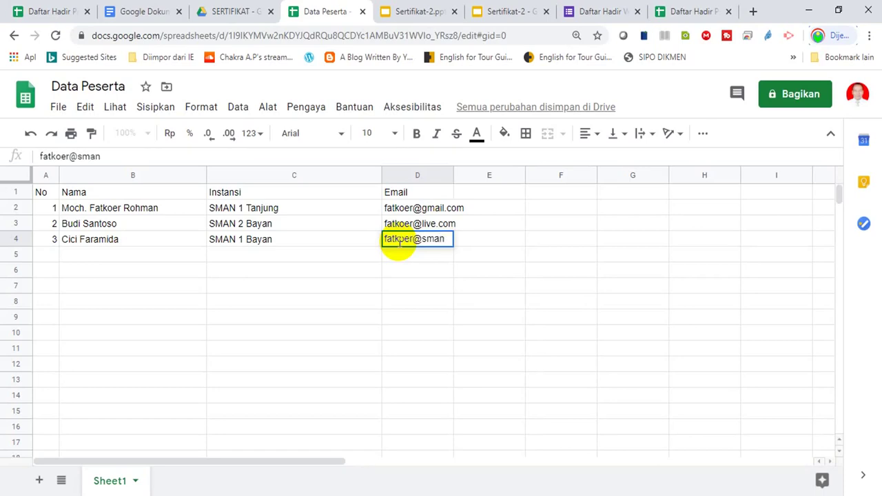
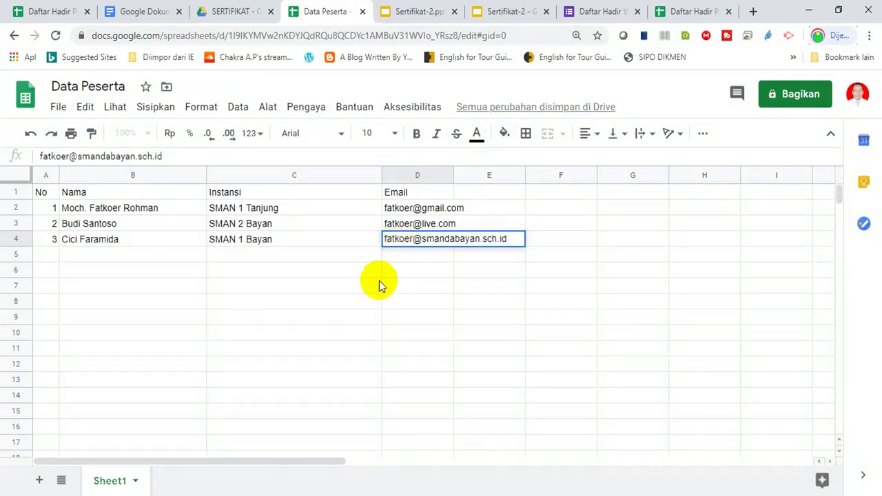
{"action": "left_click", "coordinate": [378, 284]}
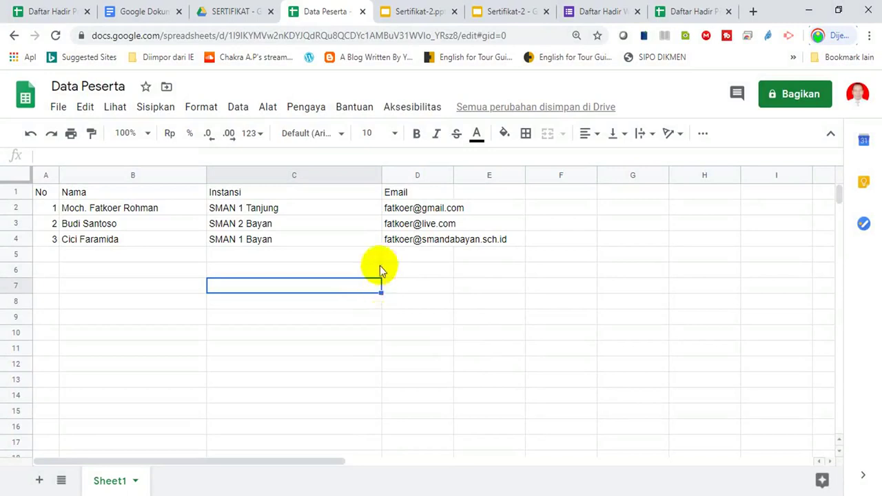
{"action": "left_click", "coordinate": [305, 109]}
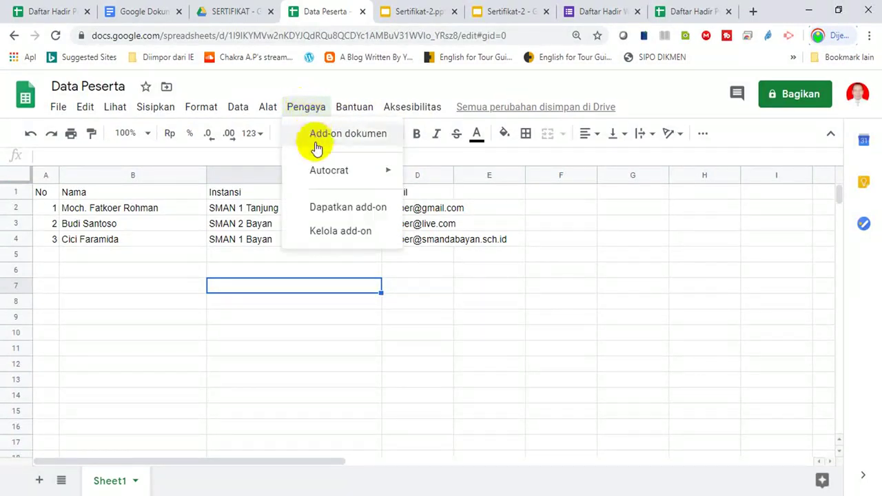
- Launch AutoCrat and run the SERTIFIKAT SEMINAR merge job, then view Drive's SERTIFIKAT folder
{"action": "mouse_move", "coordinate": [324, 172]}
{"action": "left_click", "coordinate": [434, 177]}
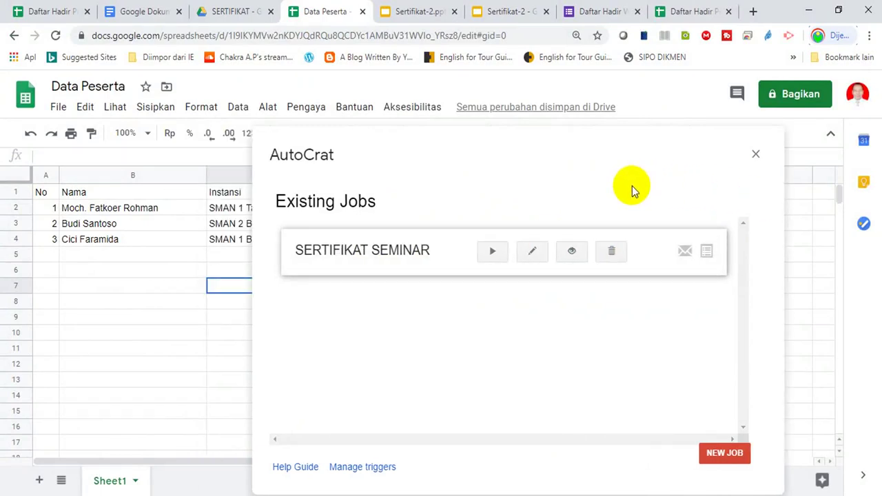
{"action": "left_click", "coordinate": [492, 251]}
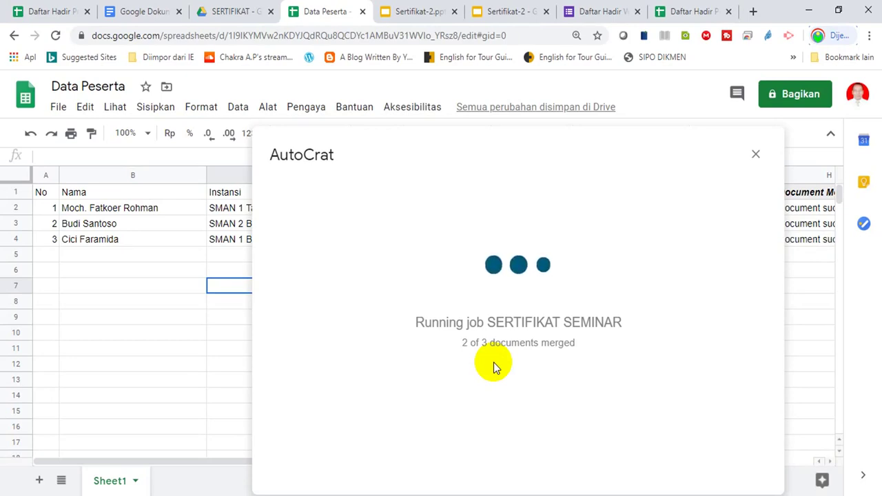
{"action": "left_click", "coordinate": [238, 11]}
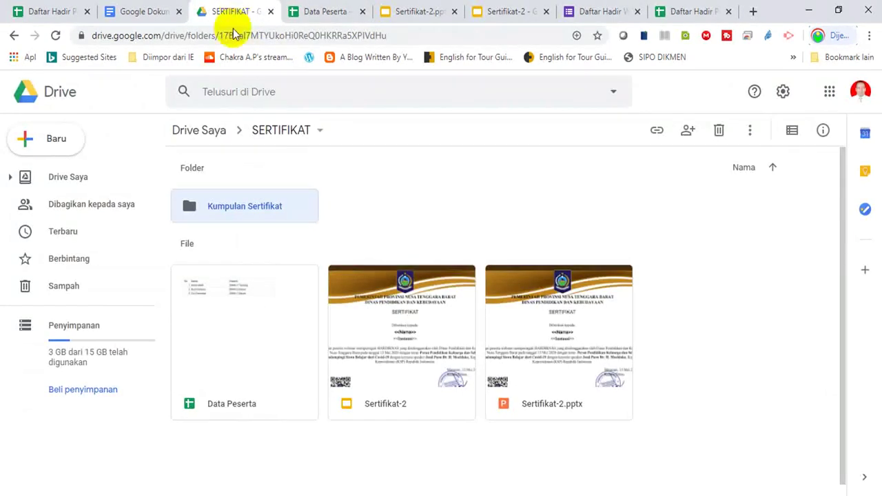
- Open Kumpulan Sertifikat in Drive, then return to the Data Peserta spreadsheet
{"action": "double_click", "coordinate": [223, 206]}
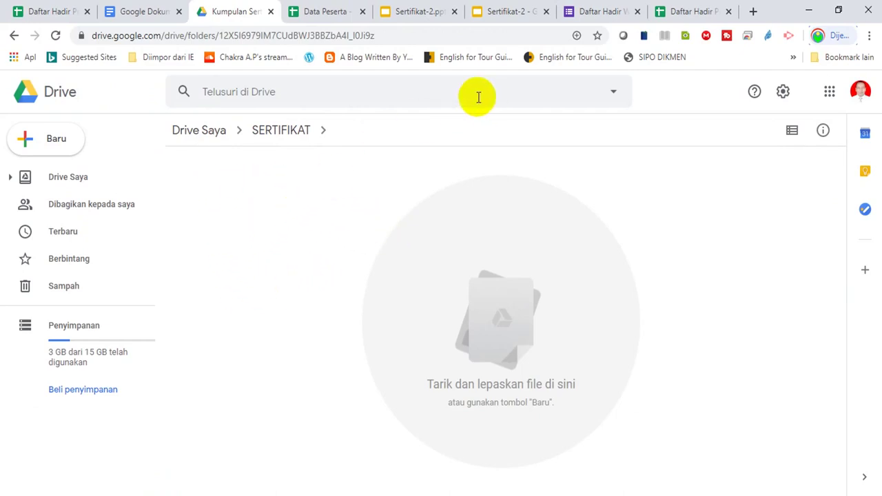
{"action": "left_click", "coordinate": [678, 12]}
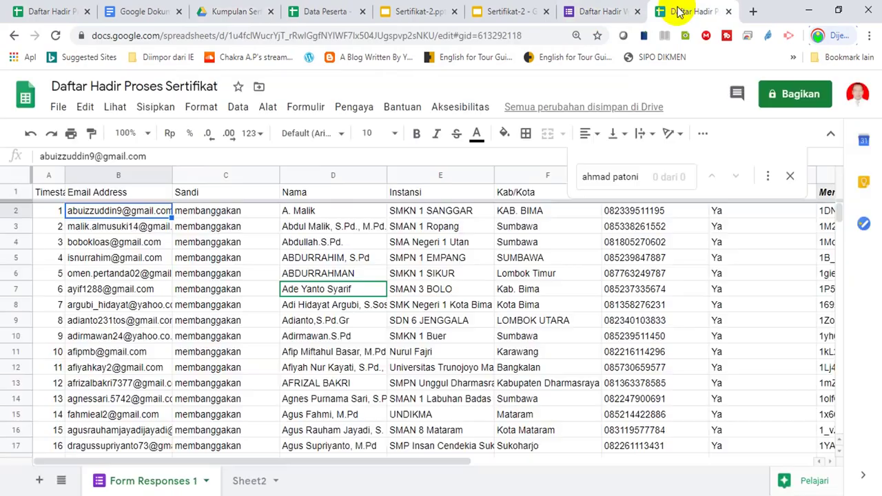
{"action": "left_click", "coordinate": [324, 13]}
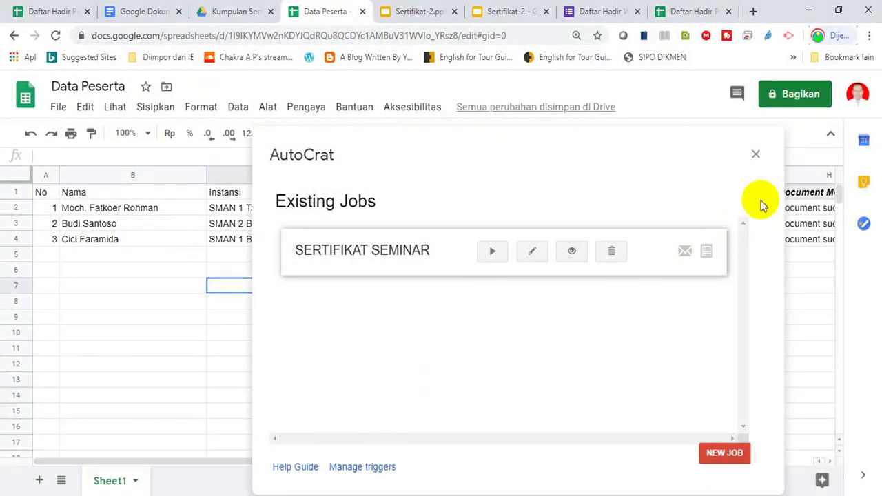
- Close AutoCrat, review merge columns E–J (document IDs, links, merge status), then view the Kumpulan Sertifikat folder
{"action": "left_click", "coordinate": [756, 155]}
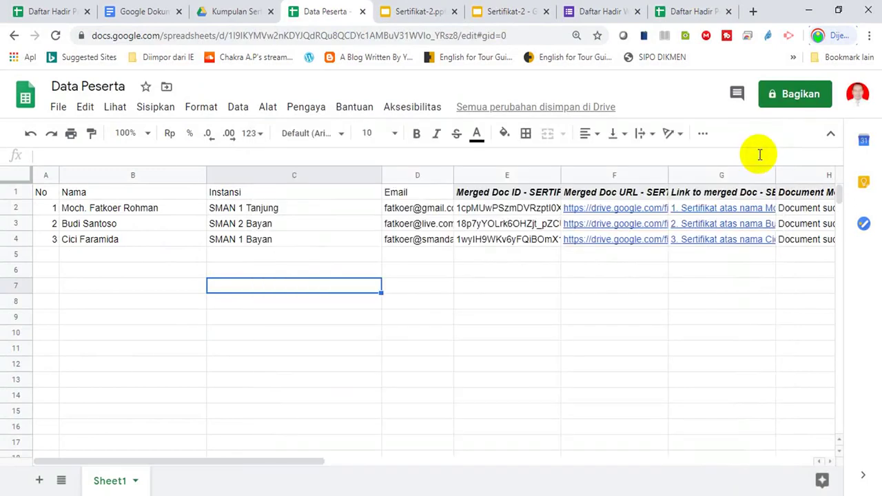
{"action": "left_click", "coordinate": [571, 274]}
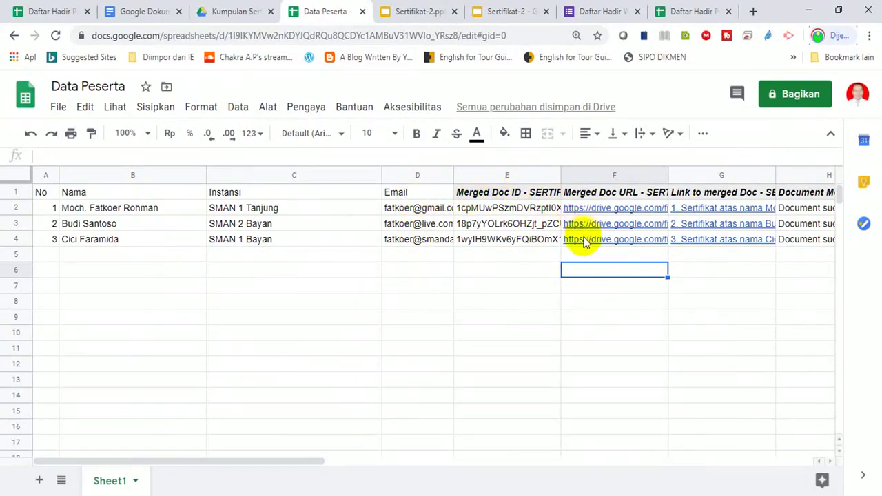
{"action": "left_click", "coordinate": [692, 261]}
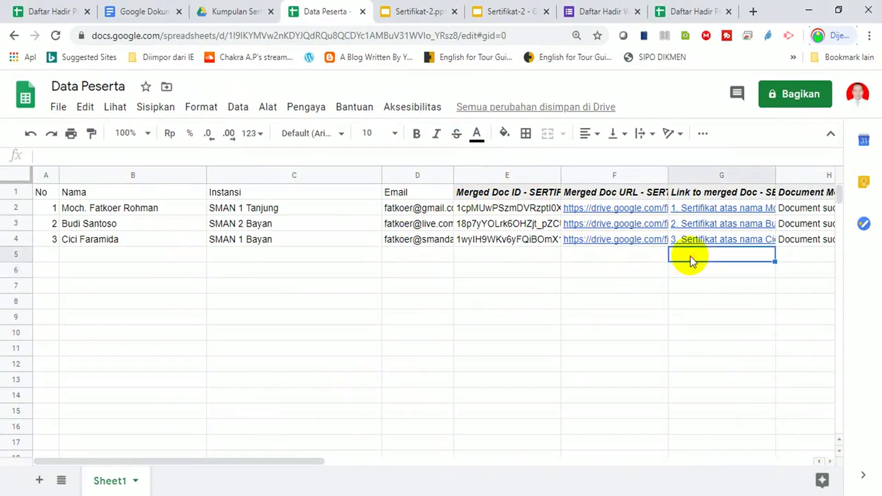
{"action": "key", "text": "Right"}
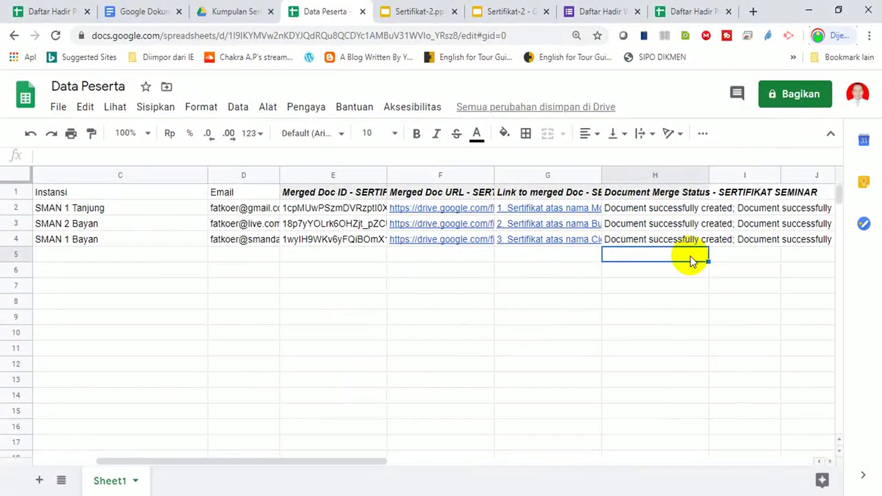
{"action": "key", "text": "Right"}
{"action": "key", "text": "Right"}
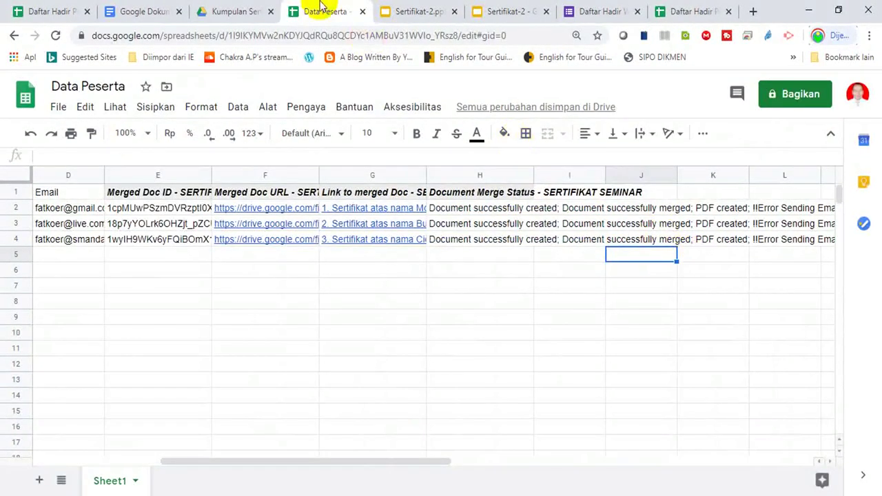
{"action": "left_click", "coordinate": [234, 11]}
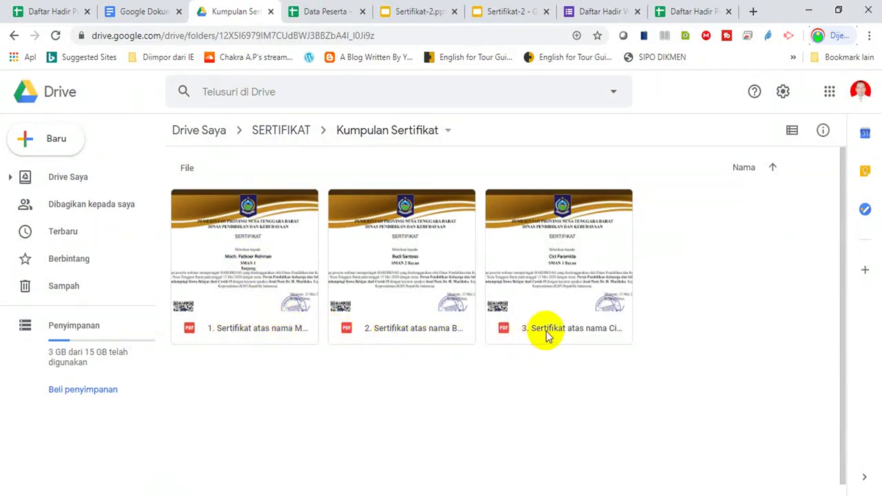
{"action": "double_click", "coordinate": [261, 267]}
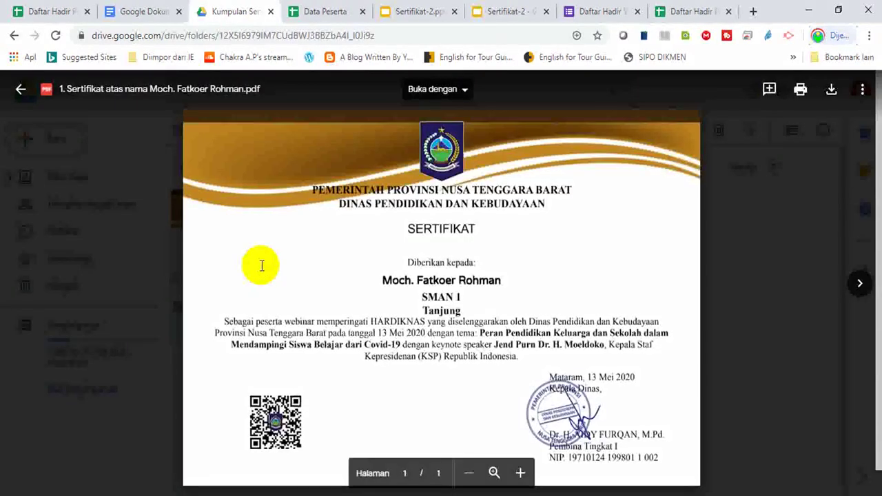
{"action": "key", "text": "Right"}
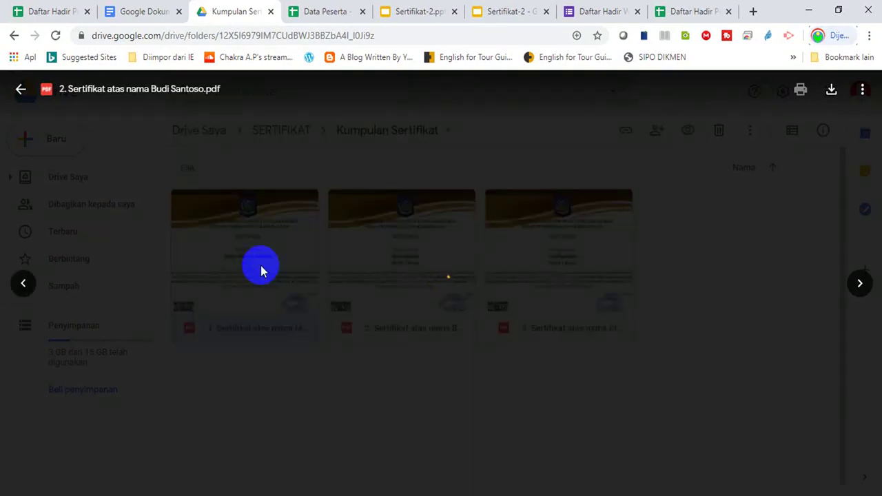
{"action": "key", "text": "Escape"}
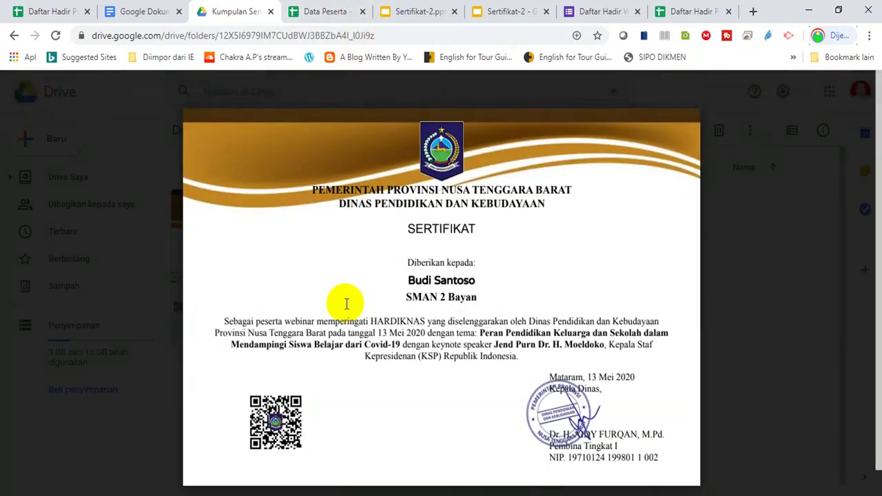
{"action": "left_click", "coordinate": [346, 307]}
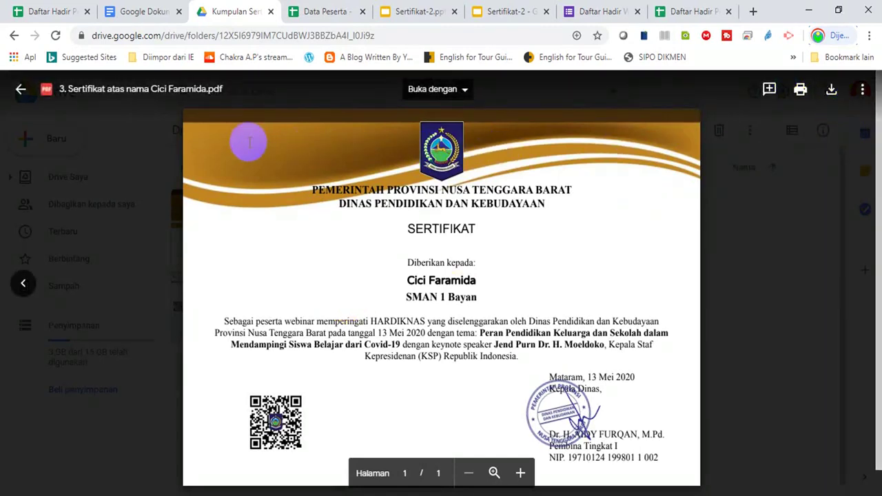
{"action": "left_click", "coordinate": [21, 91]}
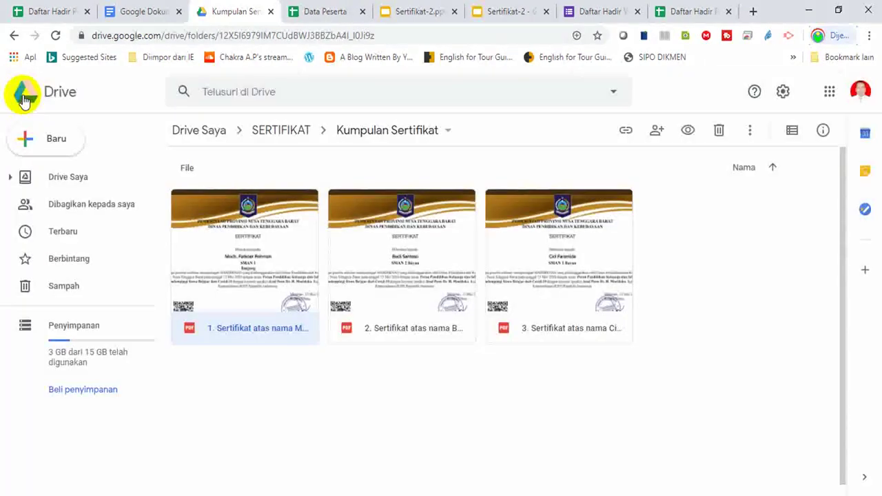